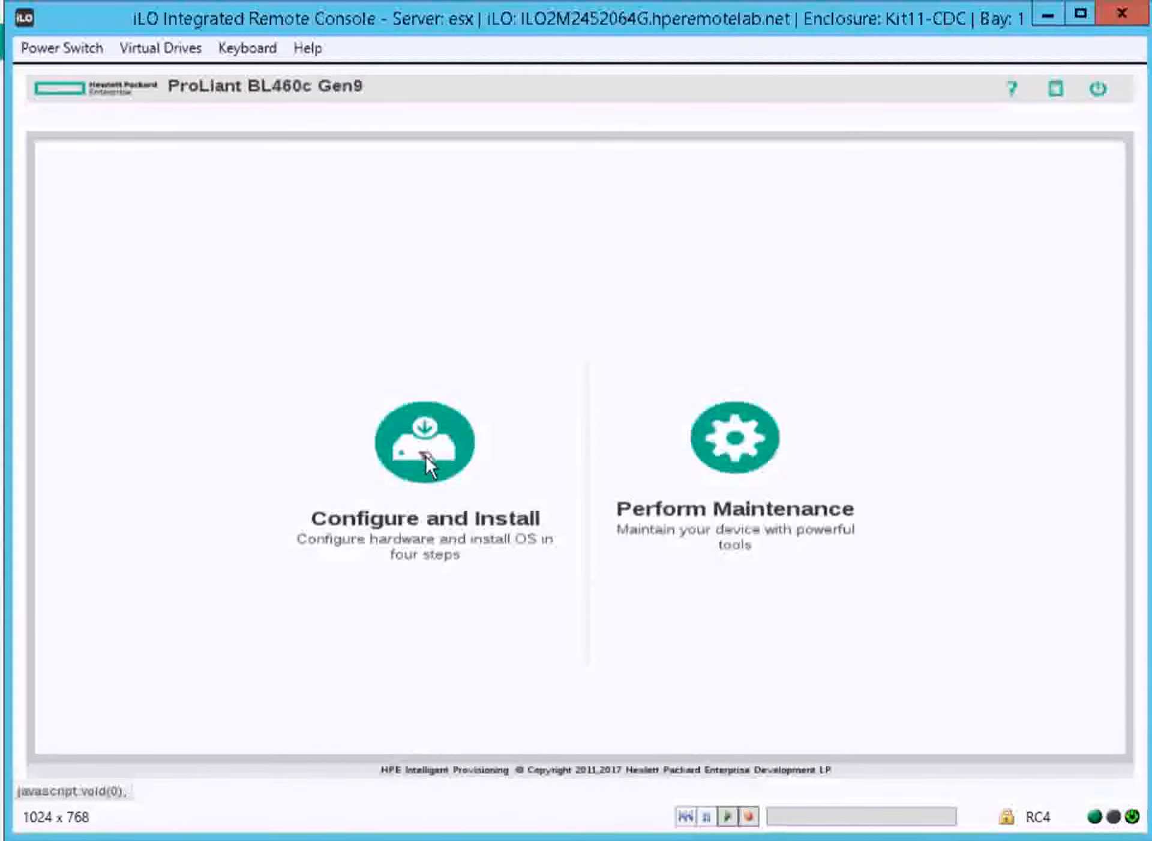
Start Configure and Install with the current hardware settings and select VMware vSphere Custom Image as the OS family
left_click(425, 456)
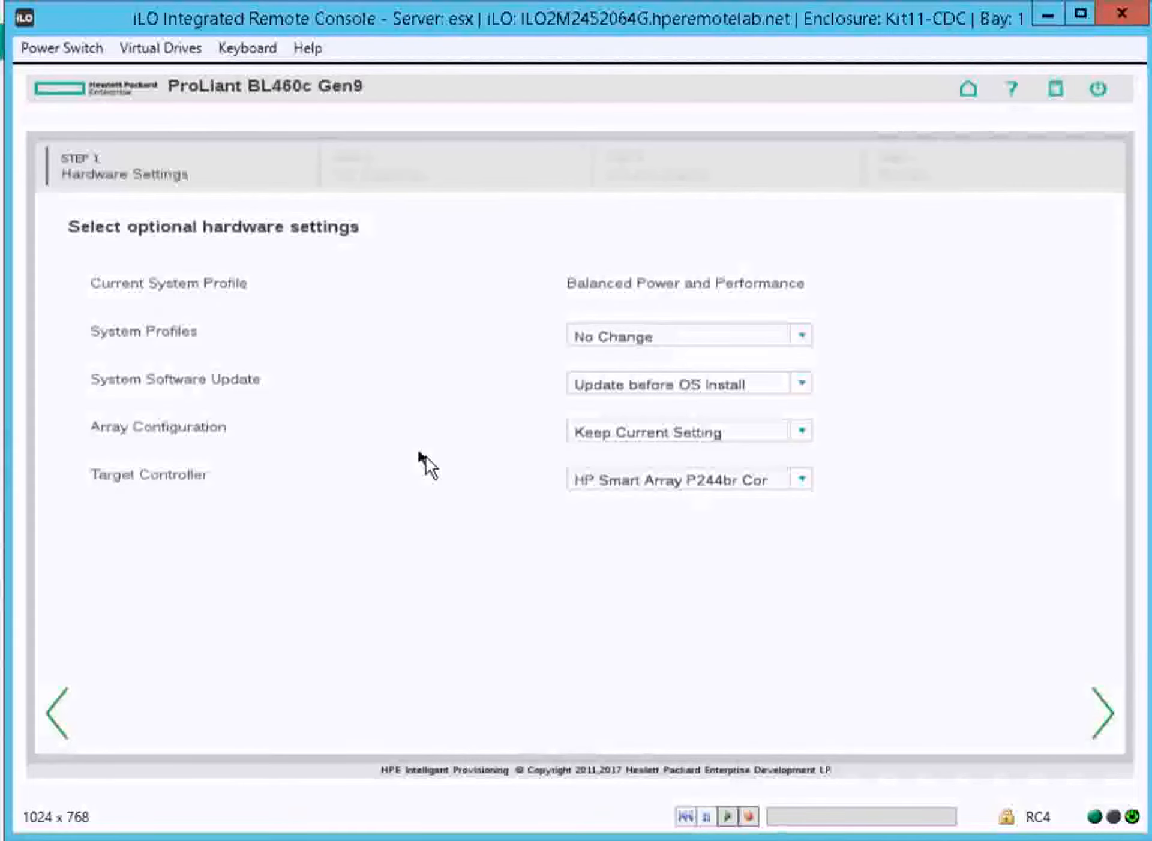
left_click(1102, 714)
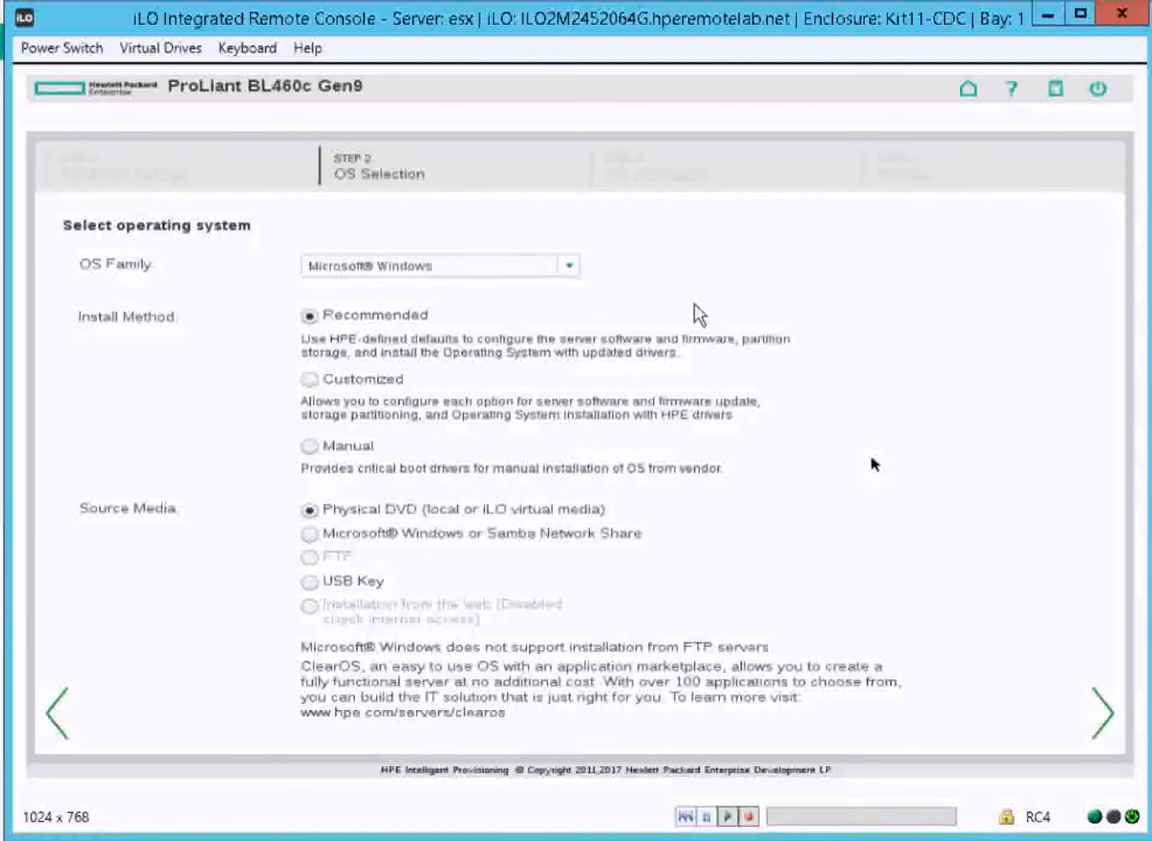
left_click(569, 266)
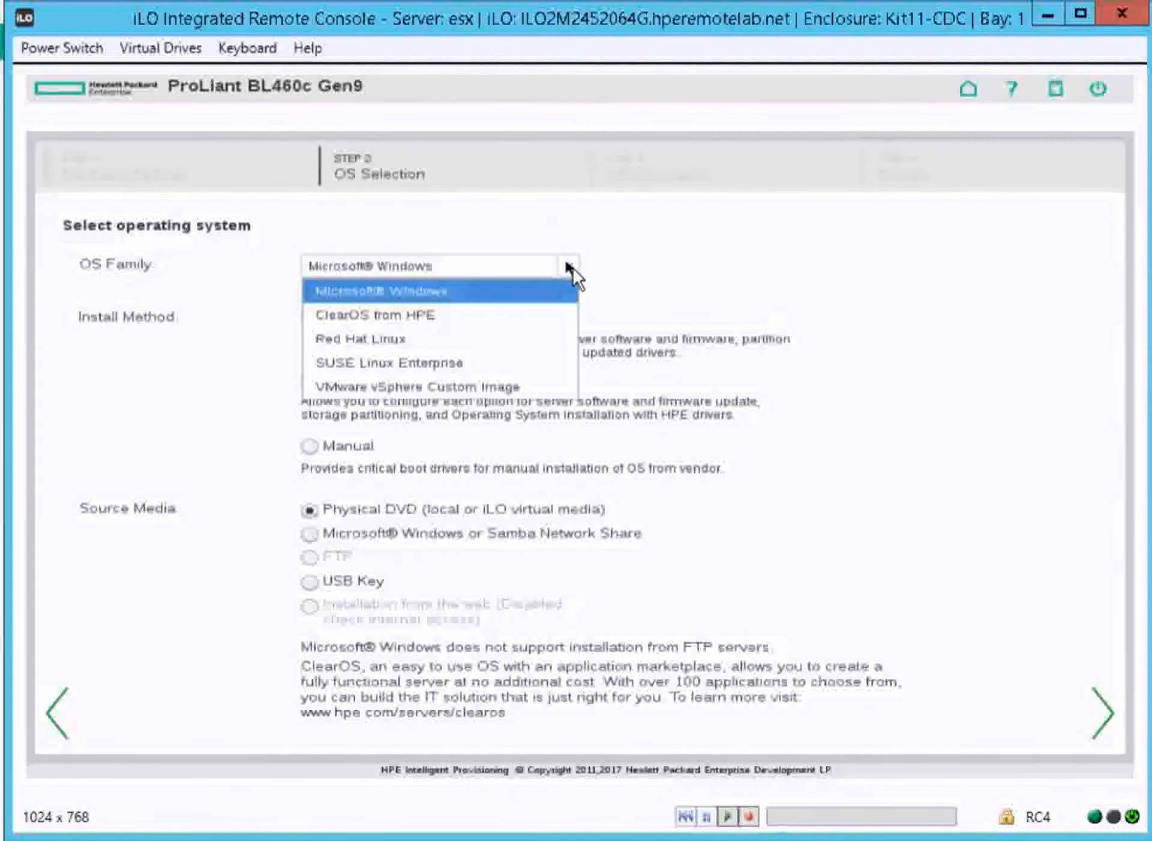
left_click(475, 392)
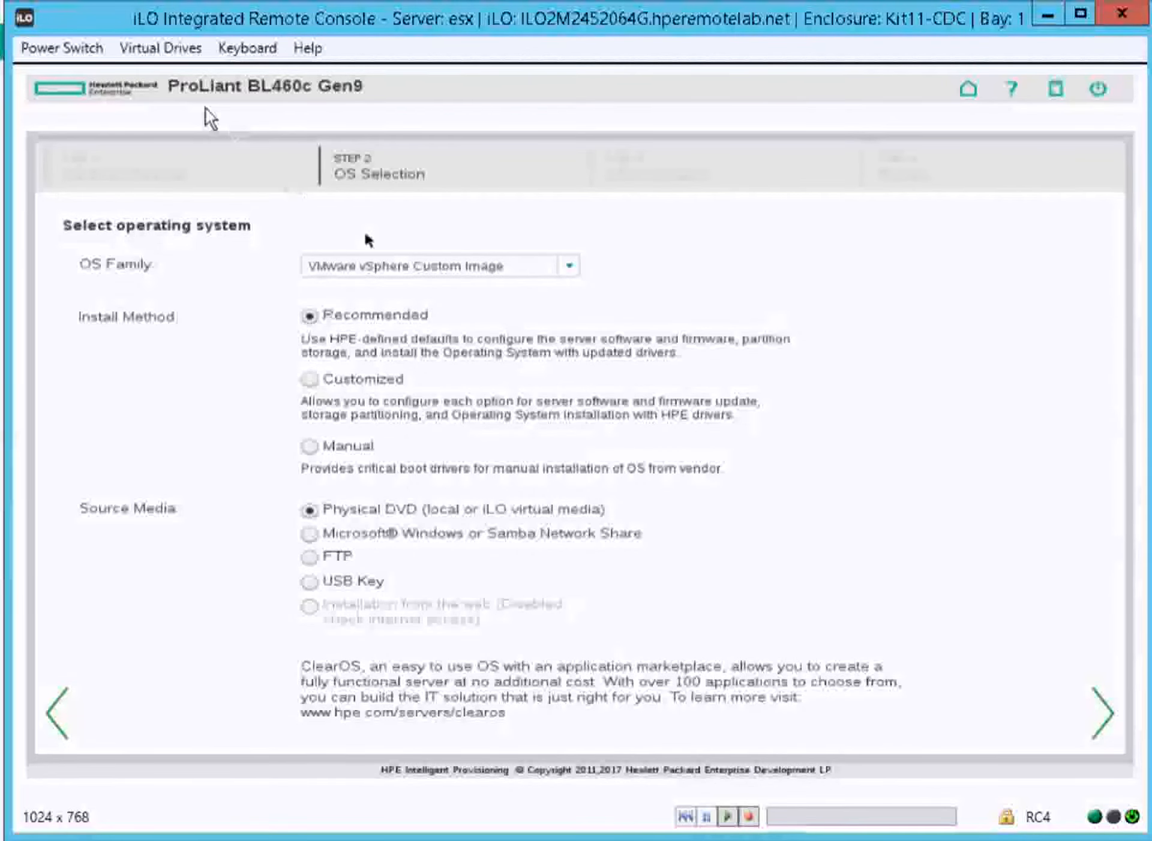
Mount the VMware-ESXi-6.5.0-Update1 ISO from Class files as the virtual CD-ROM/DVD and start the Recommended installation from Physical DVD
left_click(162, 45)
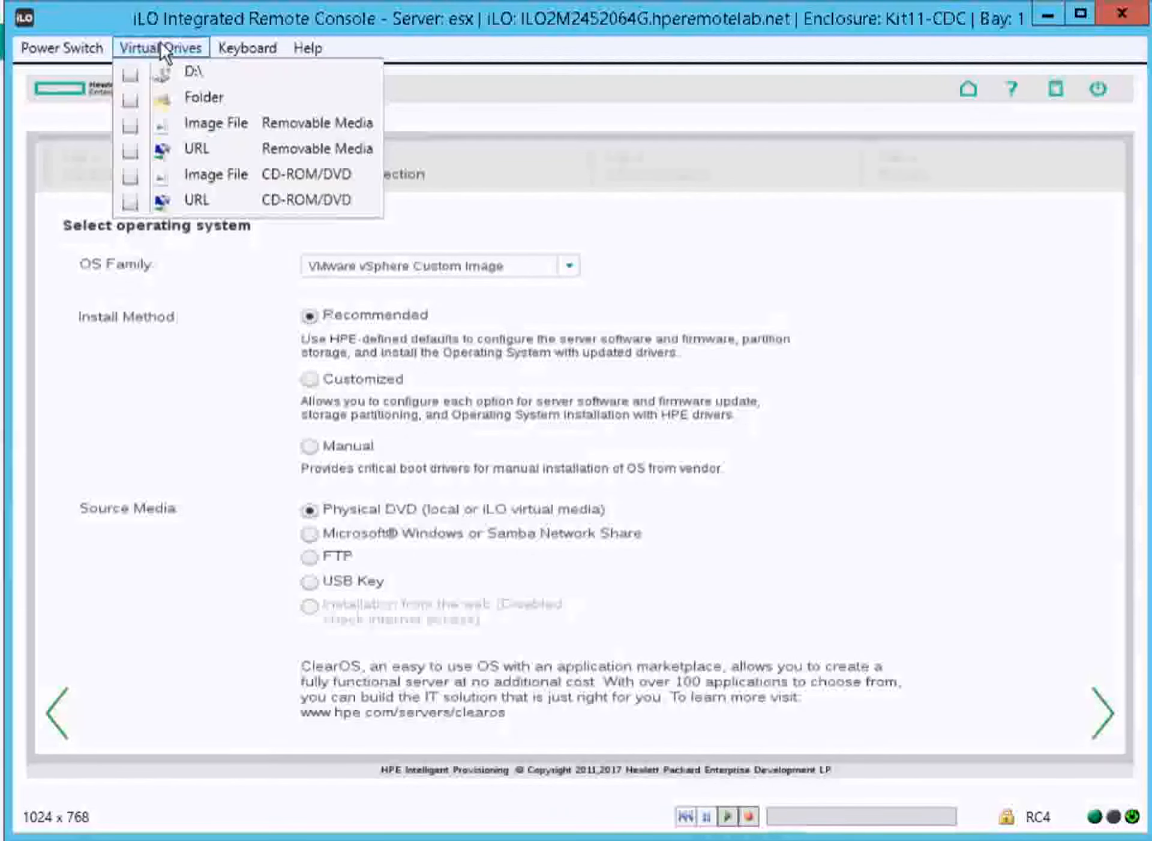
left_click(220, 179)
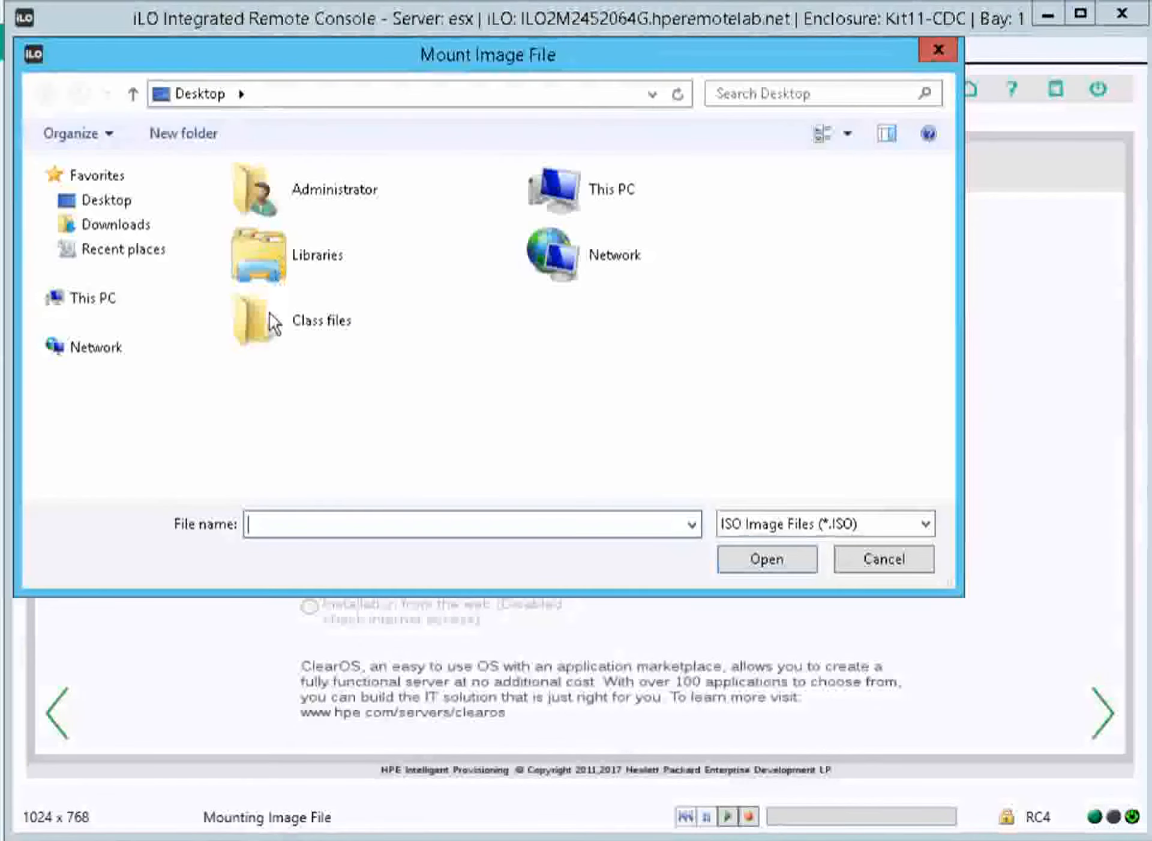
double_click(269, 317)
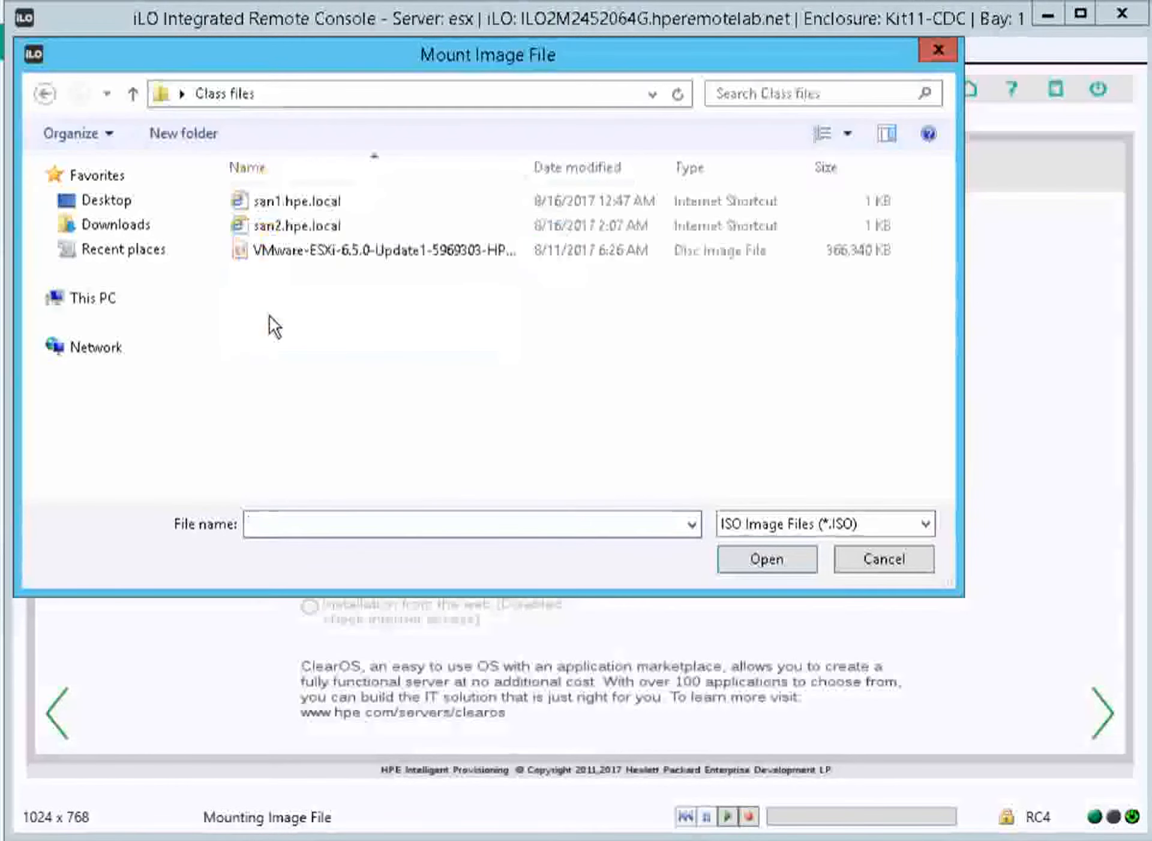
double_click(328, 257)
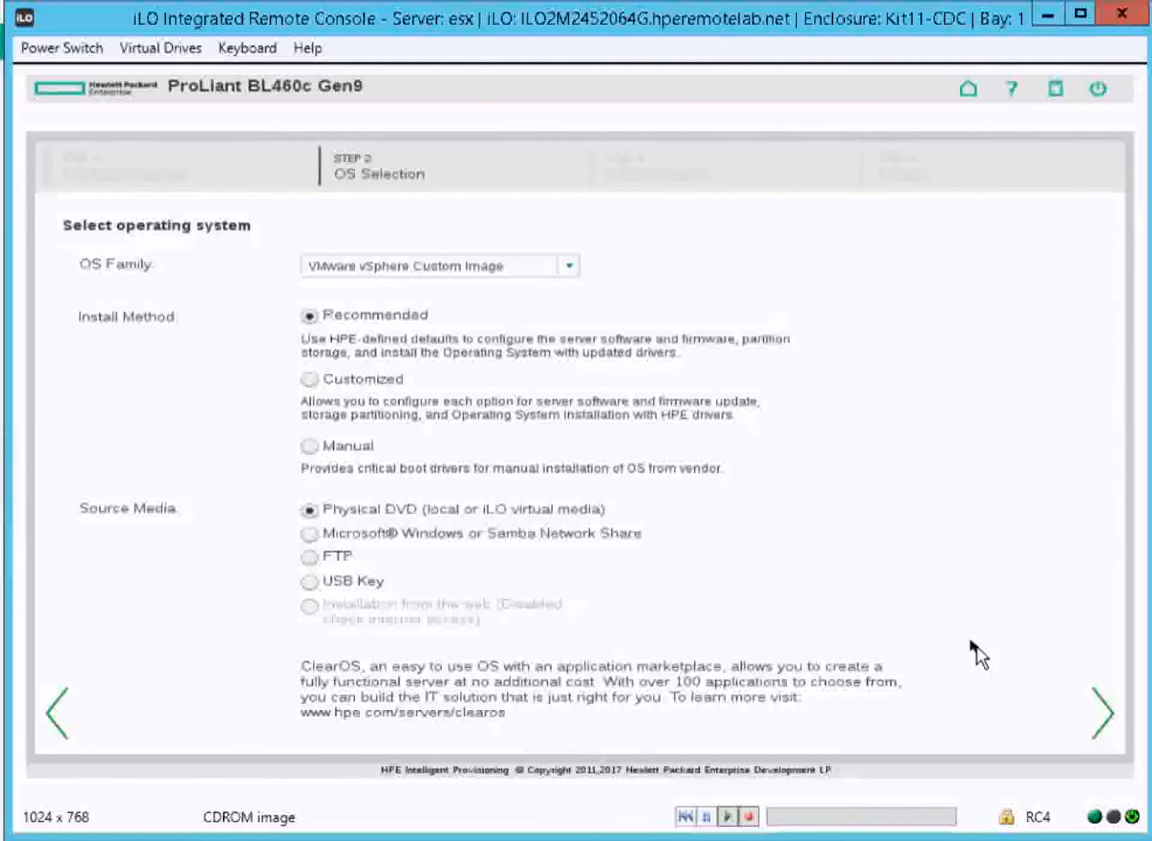
left_click(1110, 716)
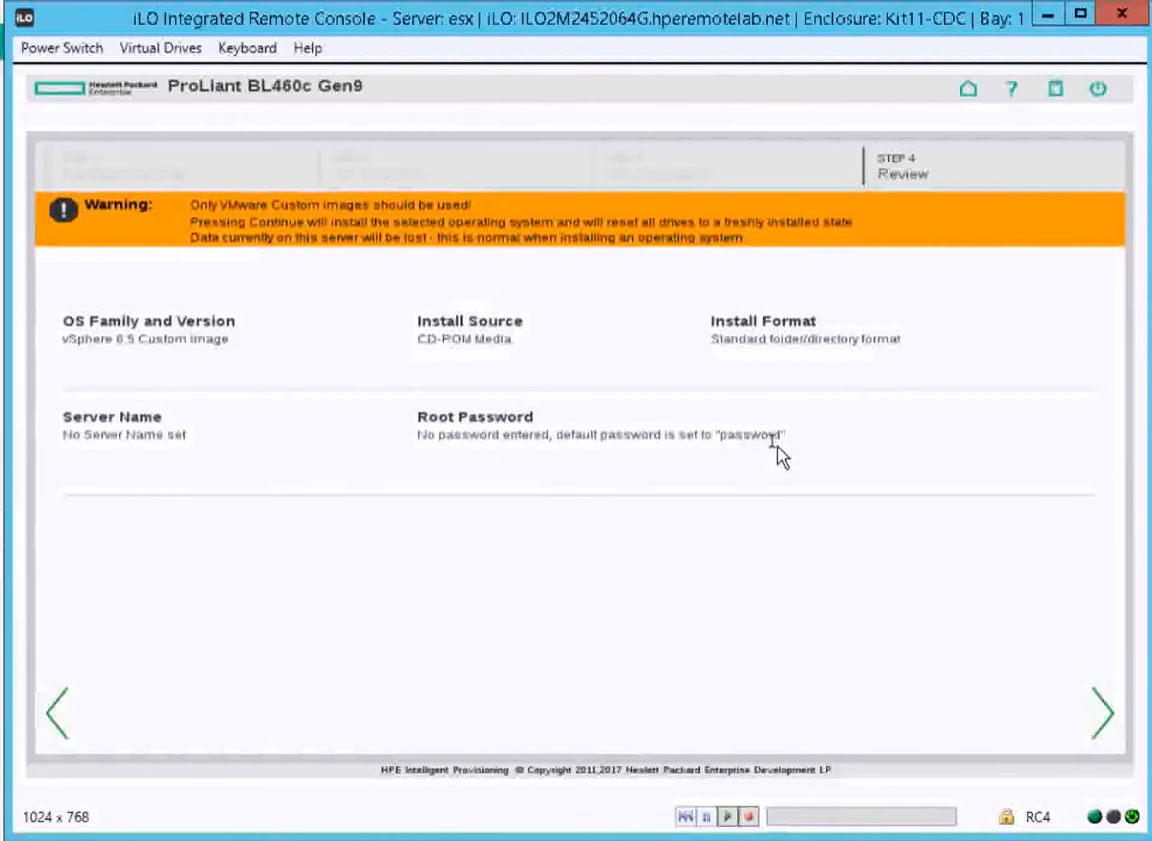
left_click(1105, 716)
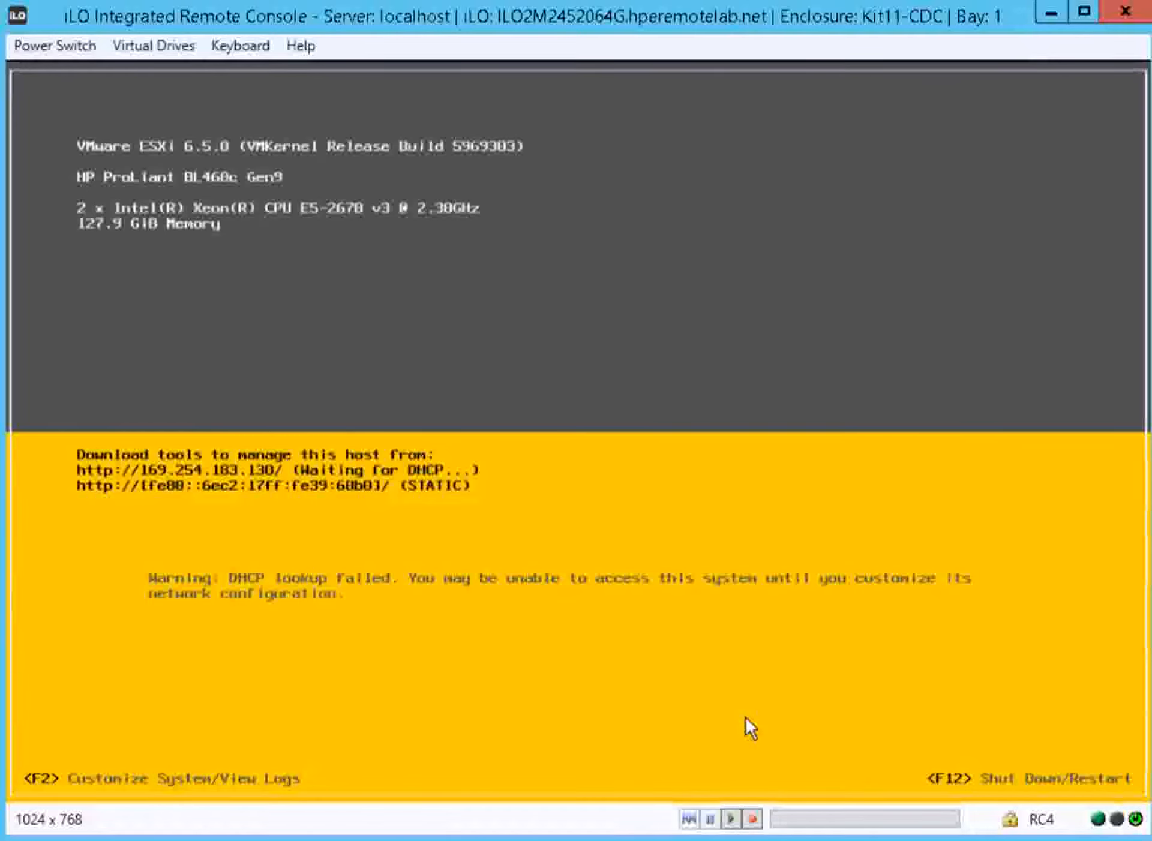
Log in to the ESXi host's system customization as root with the account password
key("F2")
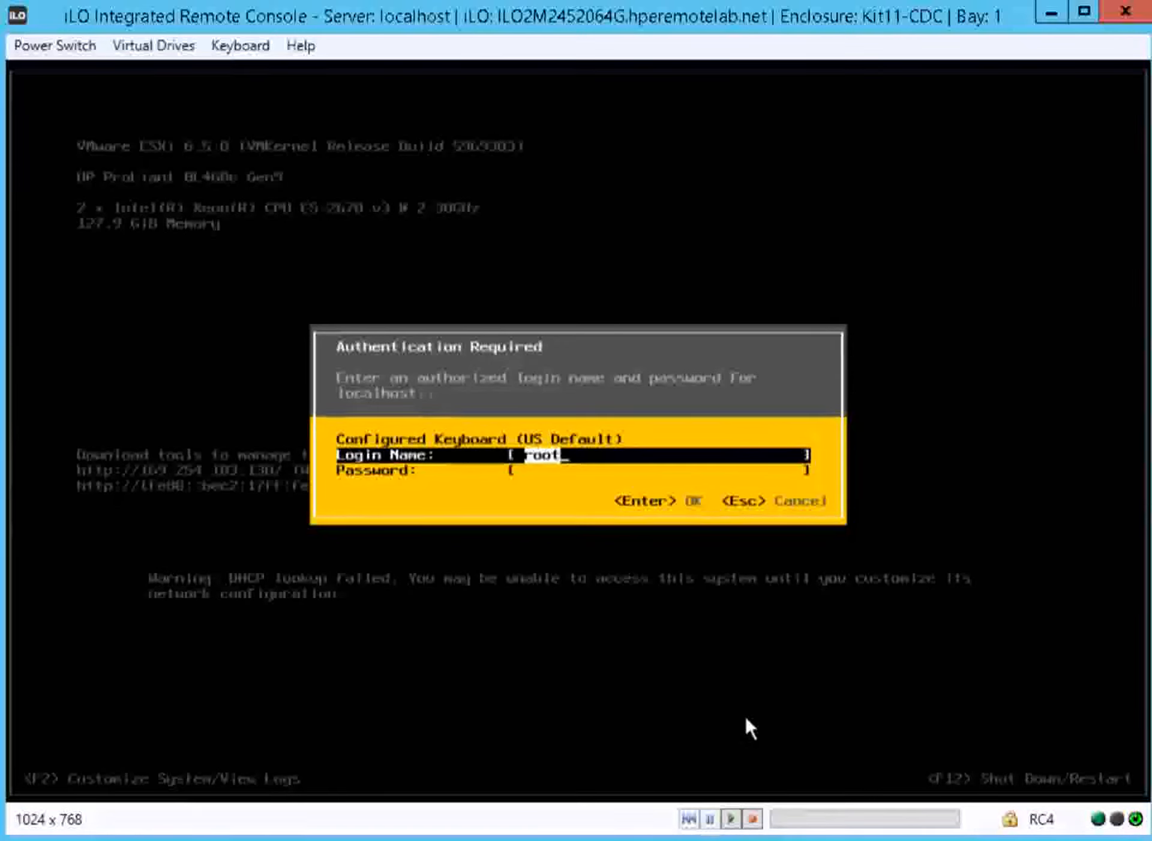
key("Tab")
type("********")
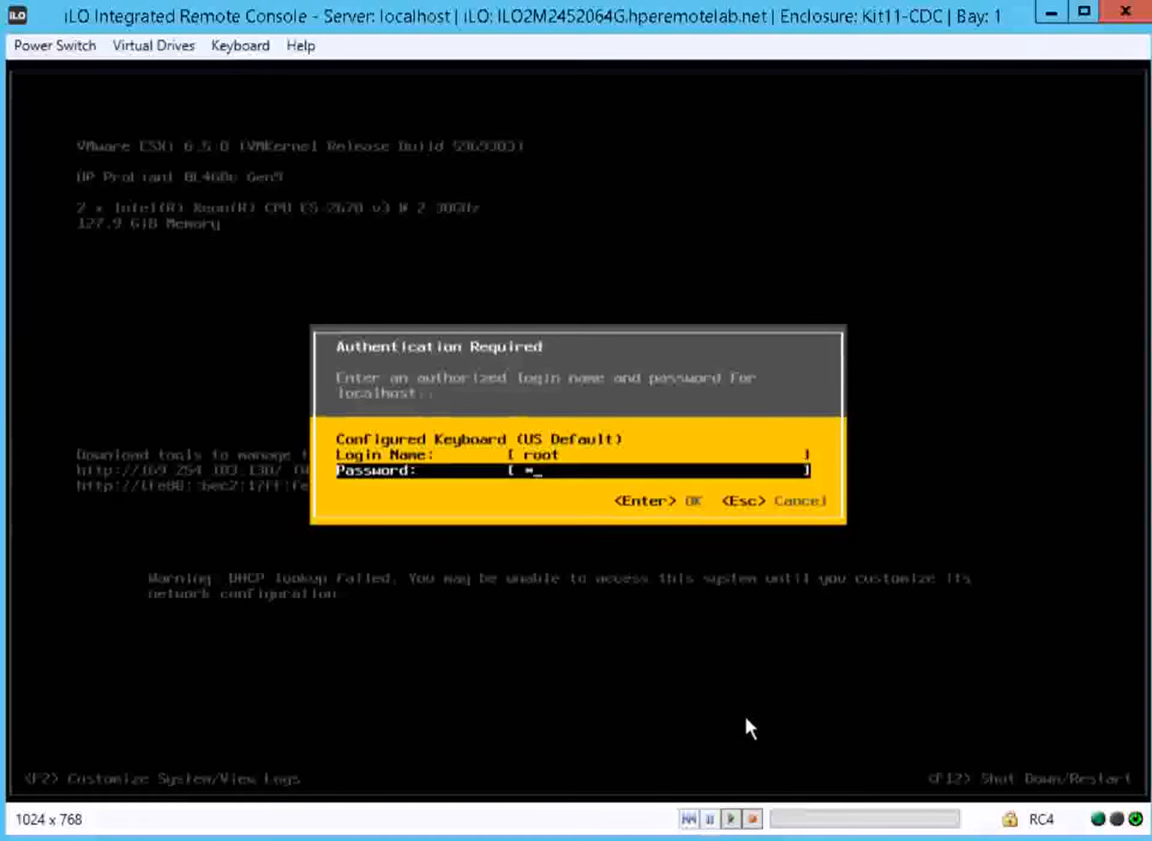
key("Return")
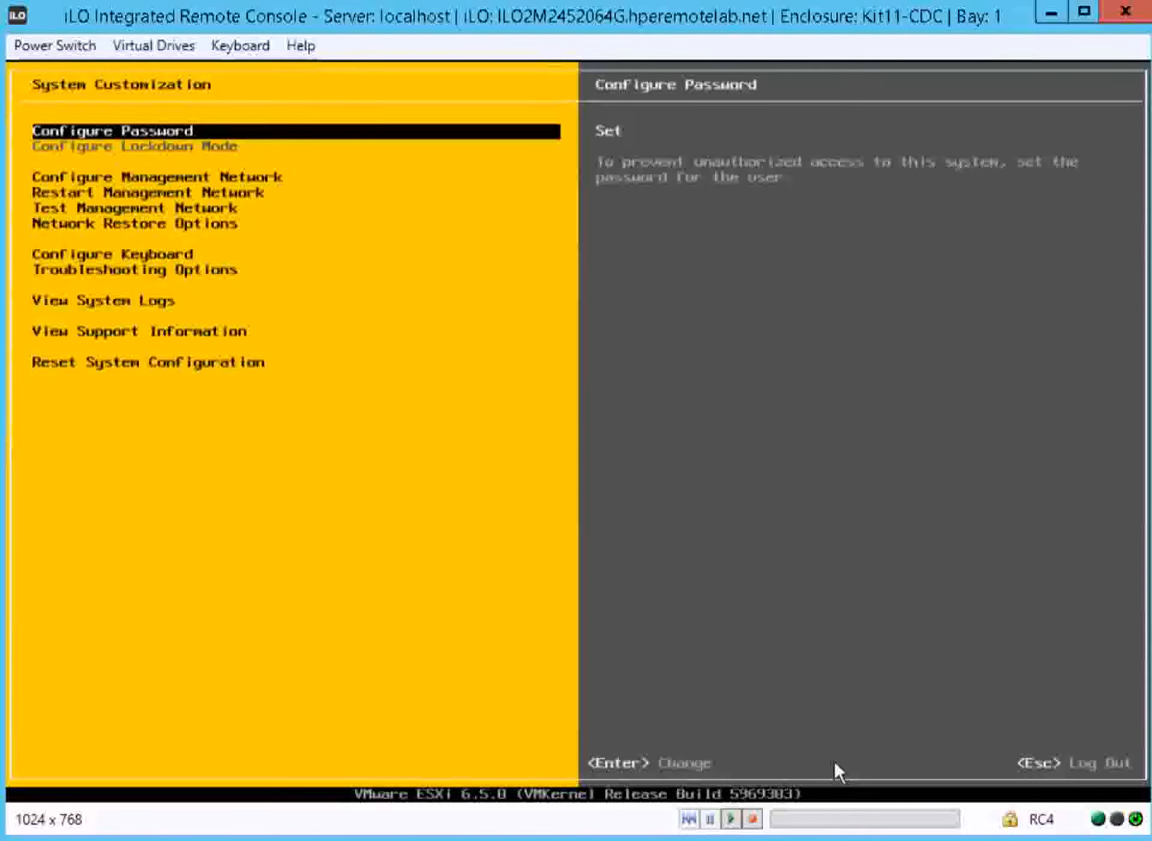
In the management network's IPv4 configuration, choose to set a static IPv4 address and network configuration
key("Down")
key("Down")
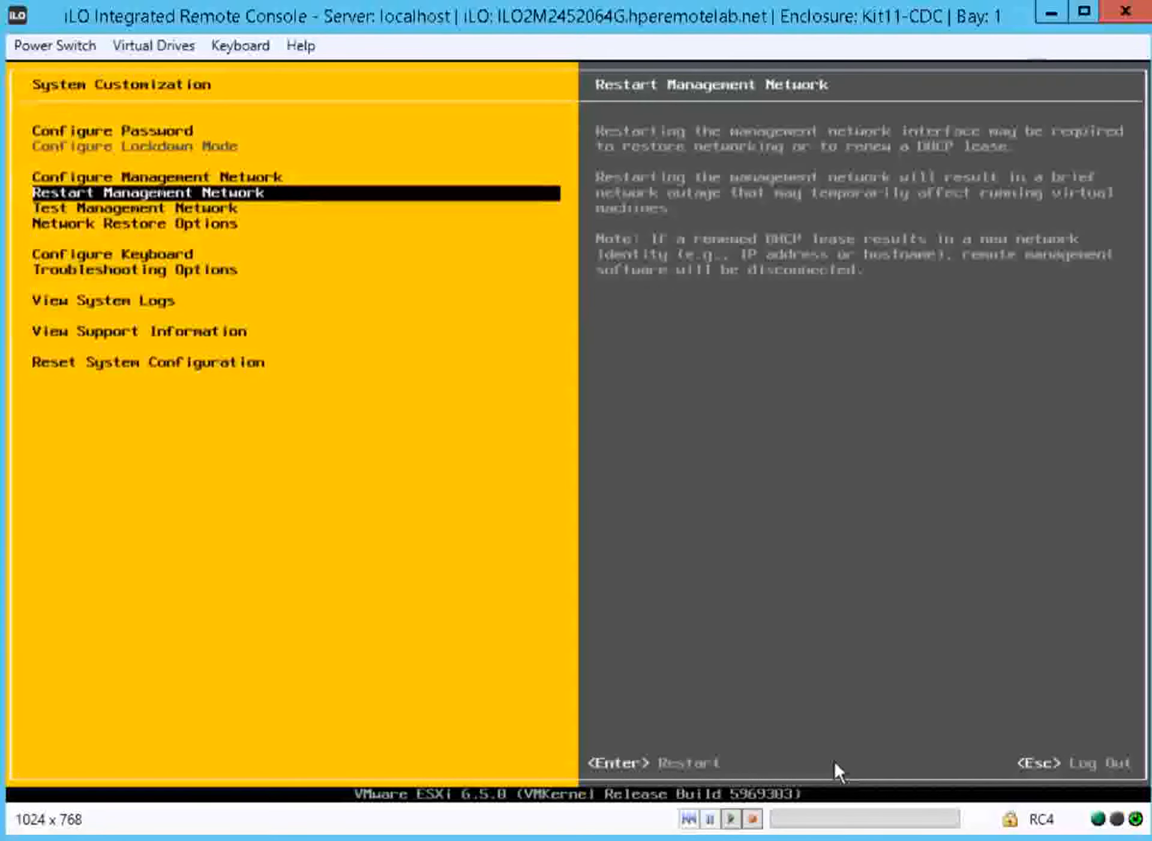
key("Up")
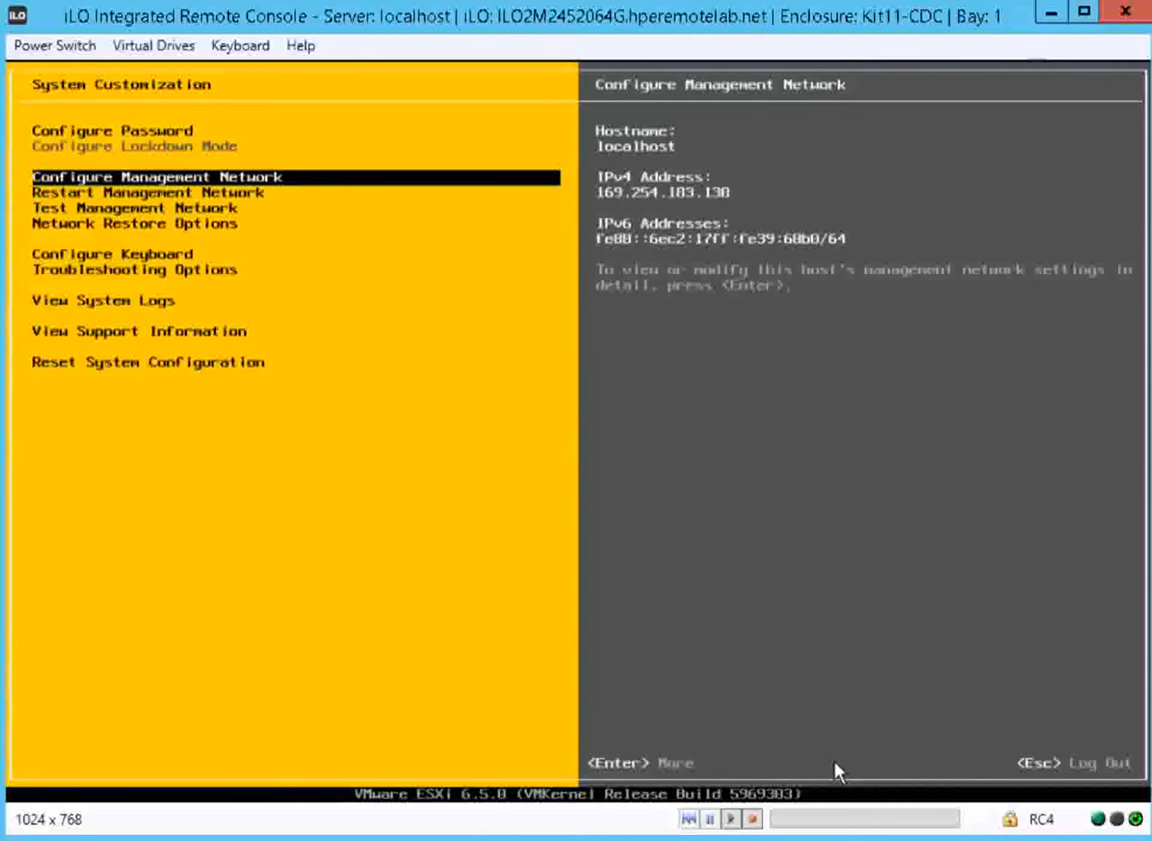
key("Return")
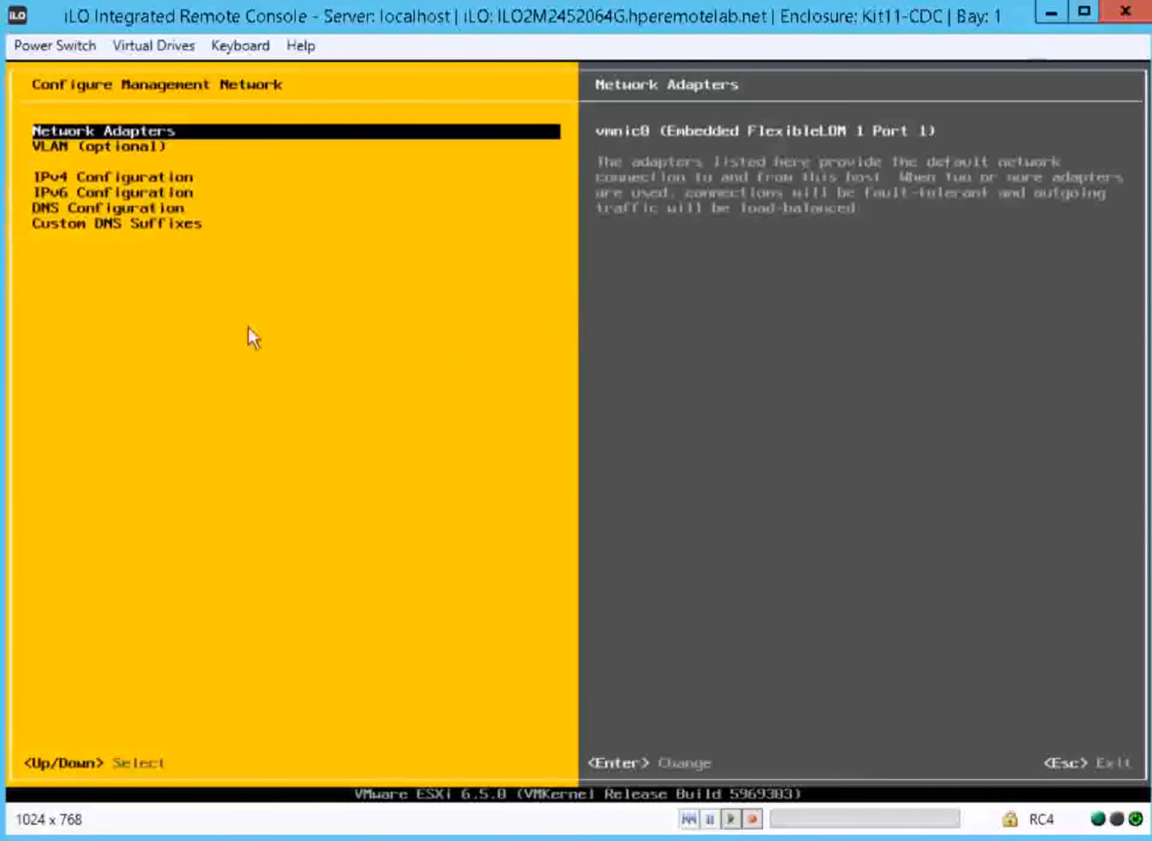
key("Down")
key("Down")
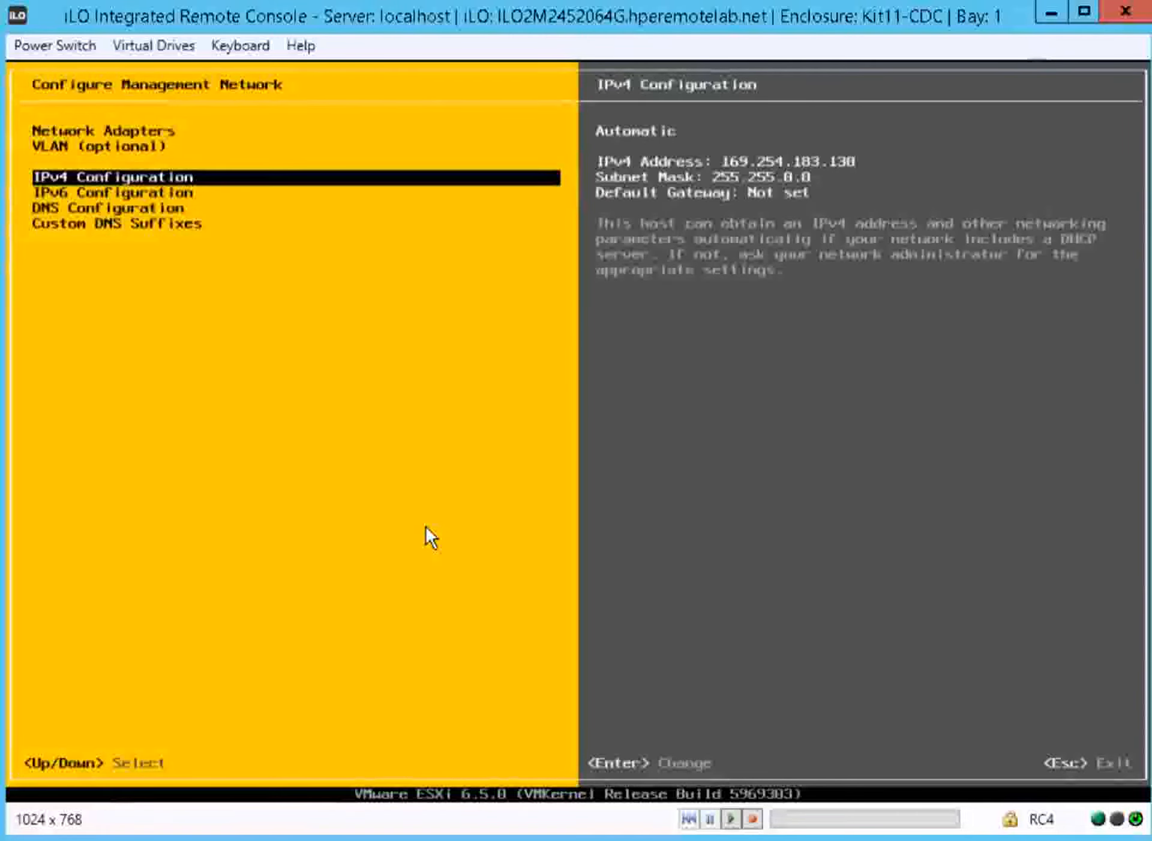
key("Return")
key("Down")
key("Down")
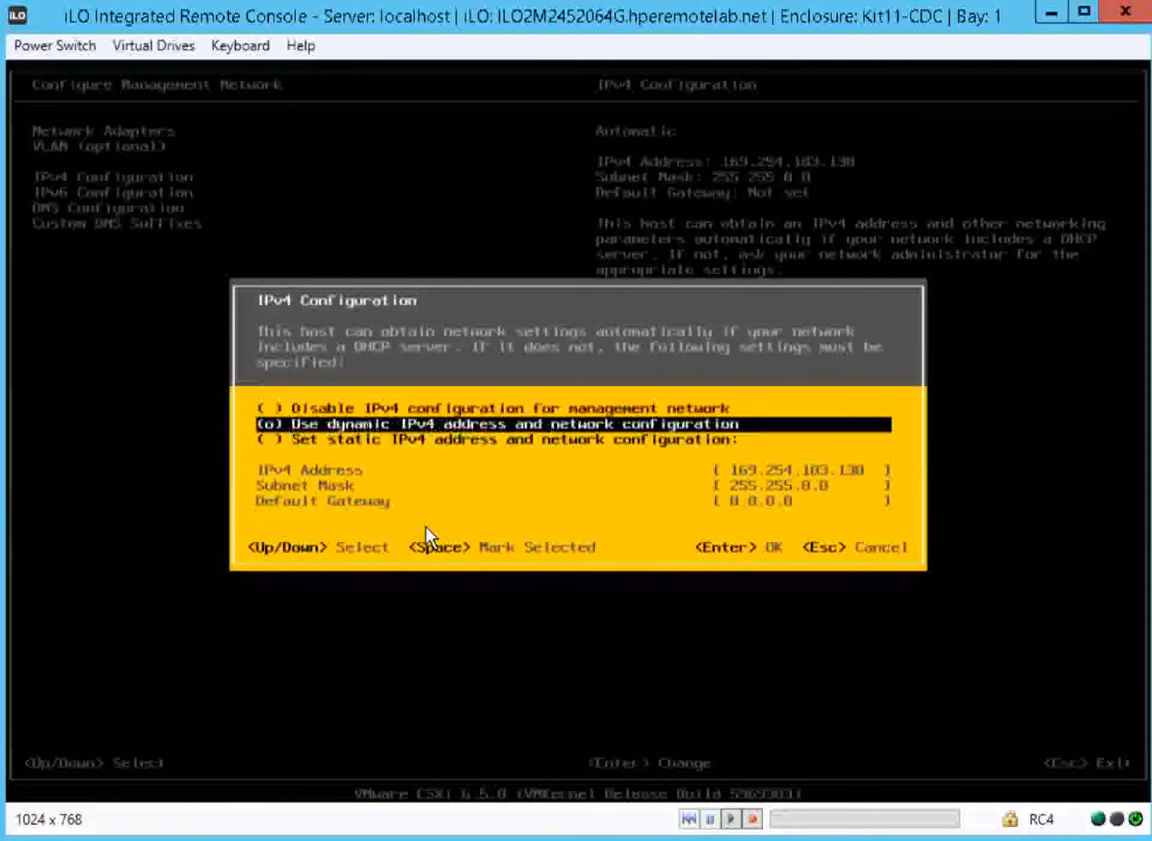
key("space")
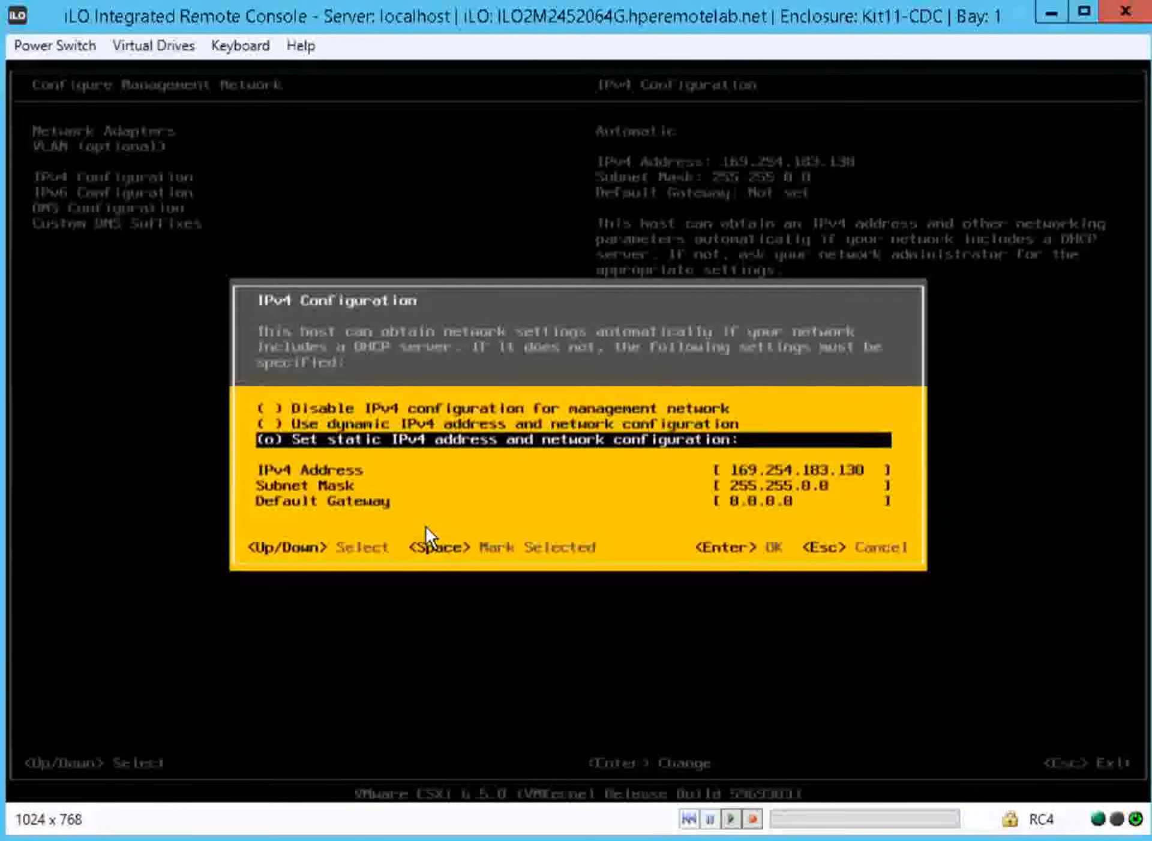
Set the management network's IPv4 address to 172.16.50.51 and the subnet mask to 255.255.255.0
key("Down")
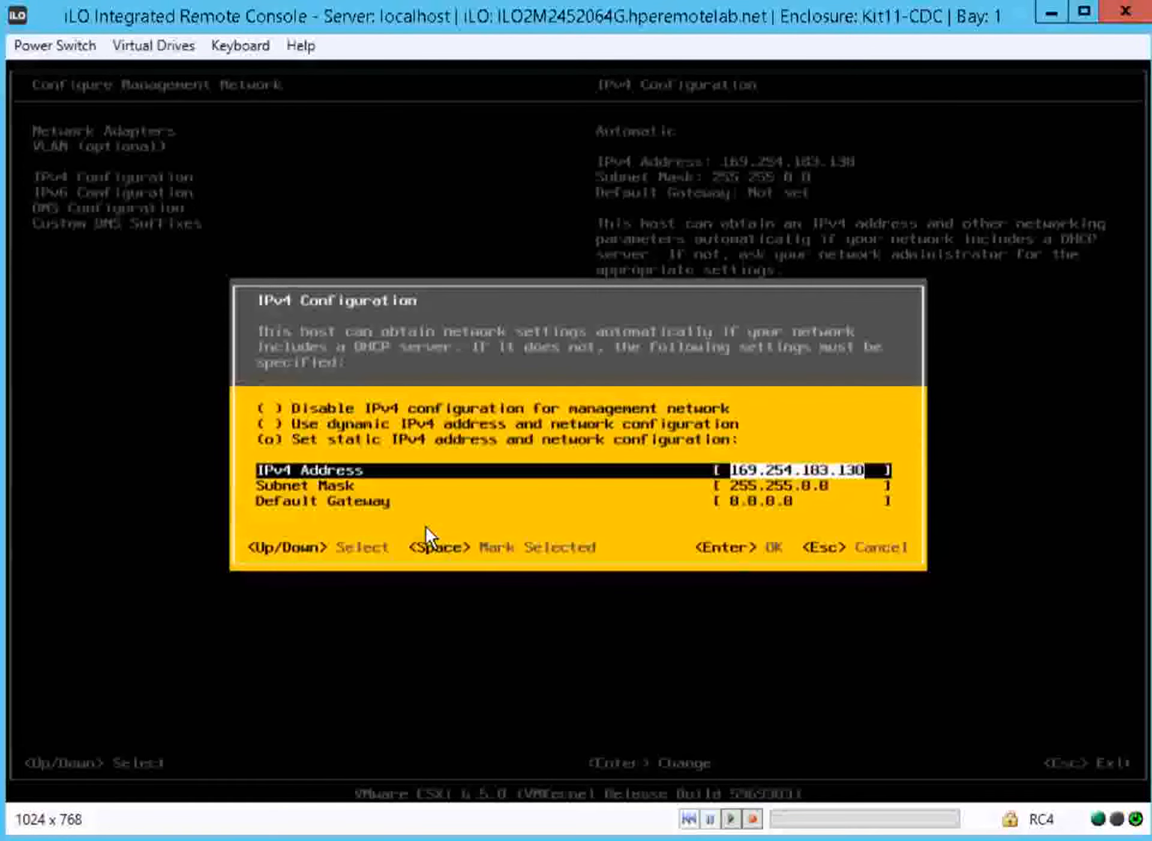
type("172")
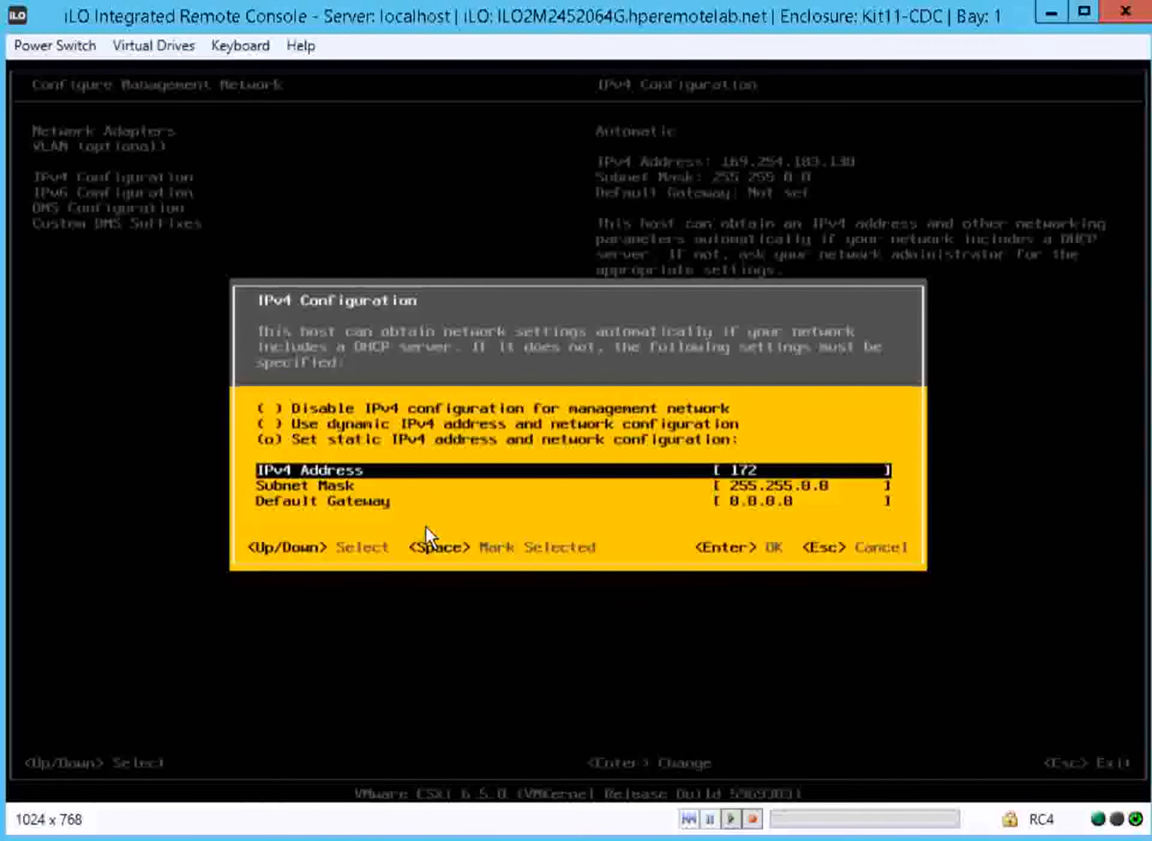
type(".16.50.51")
key("Down")
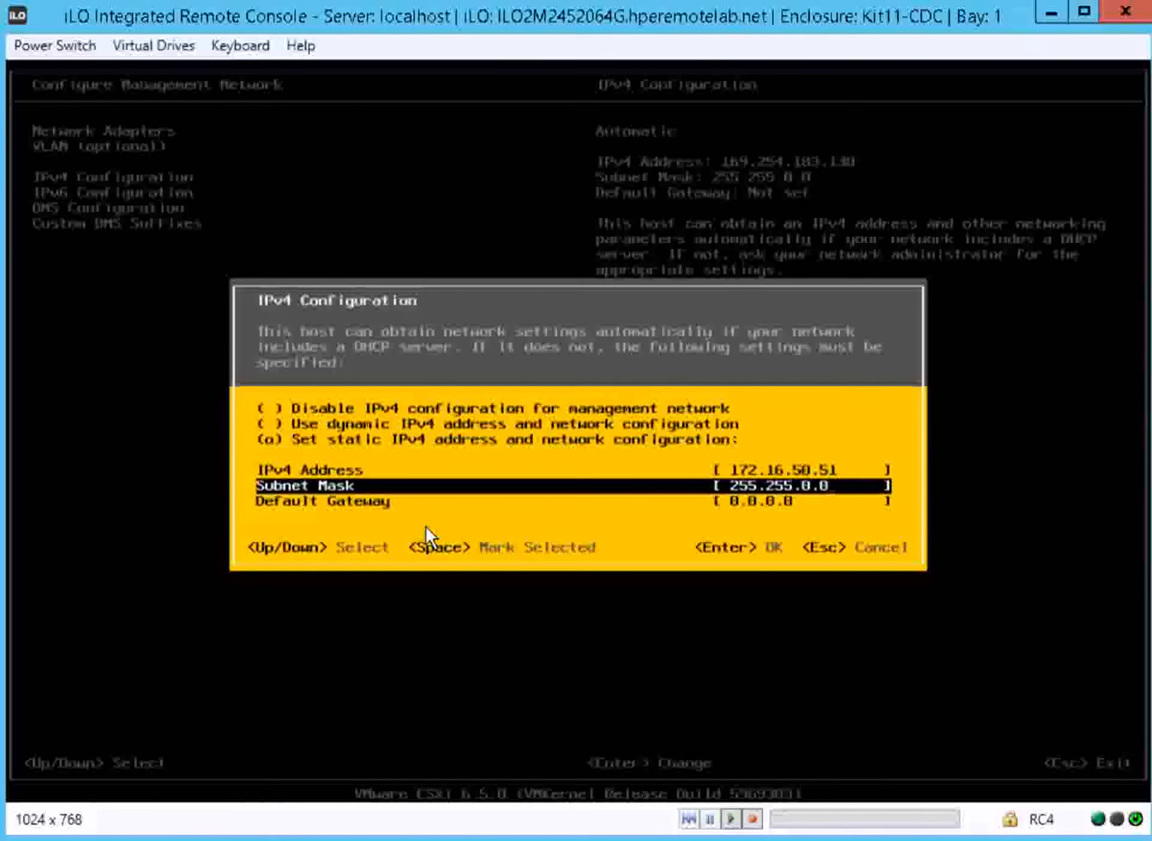
key("BackSpace")
key("BackSpace")
key("BackSpace")
type("255.0")
Set the default gateway to 172.16.50.1 and accept the IPv4 configuration
key("Down")
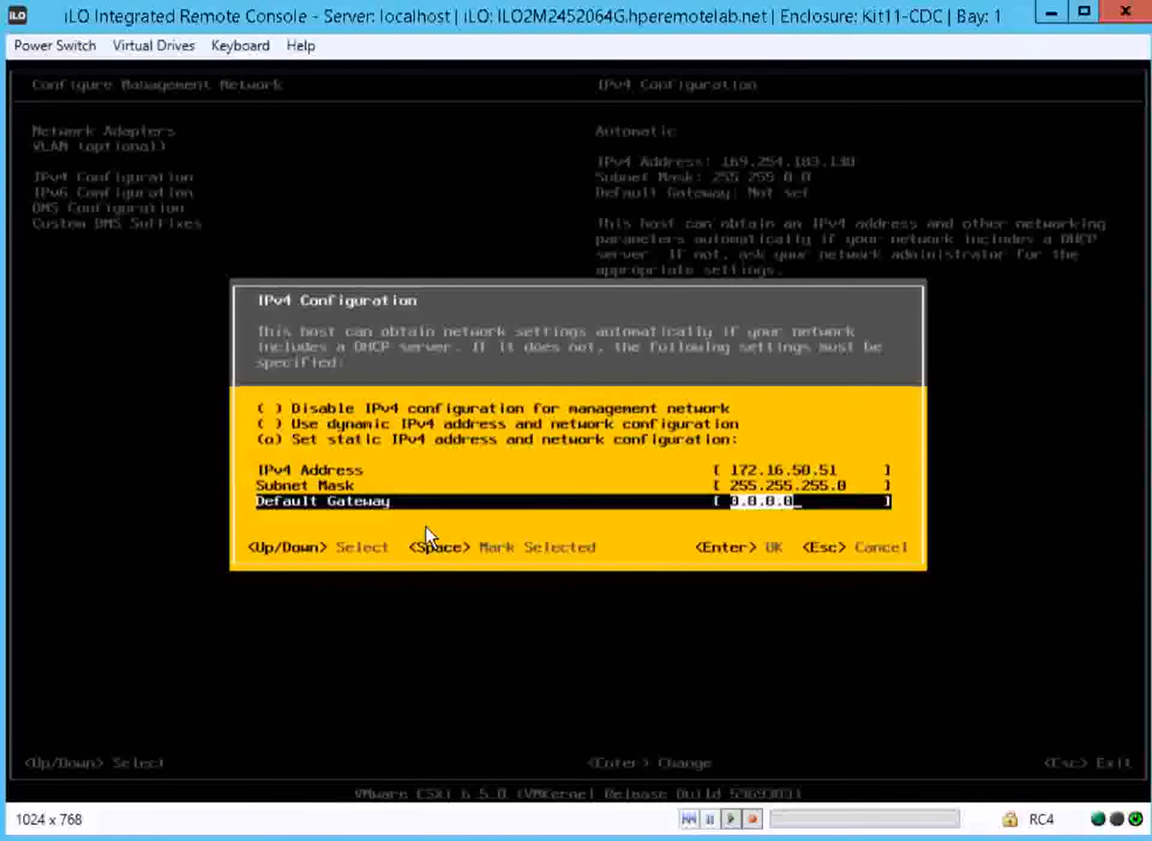
type("172")
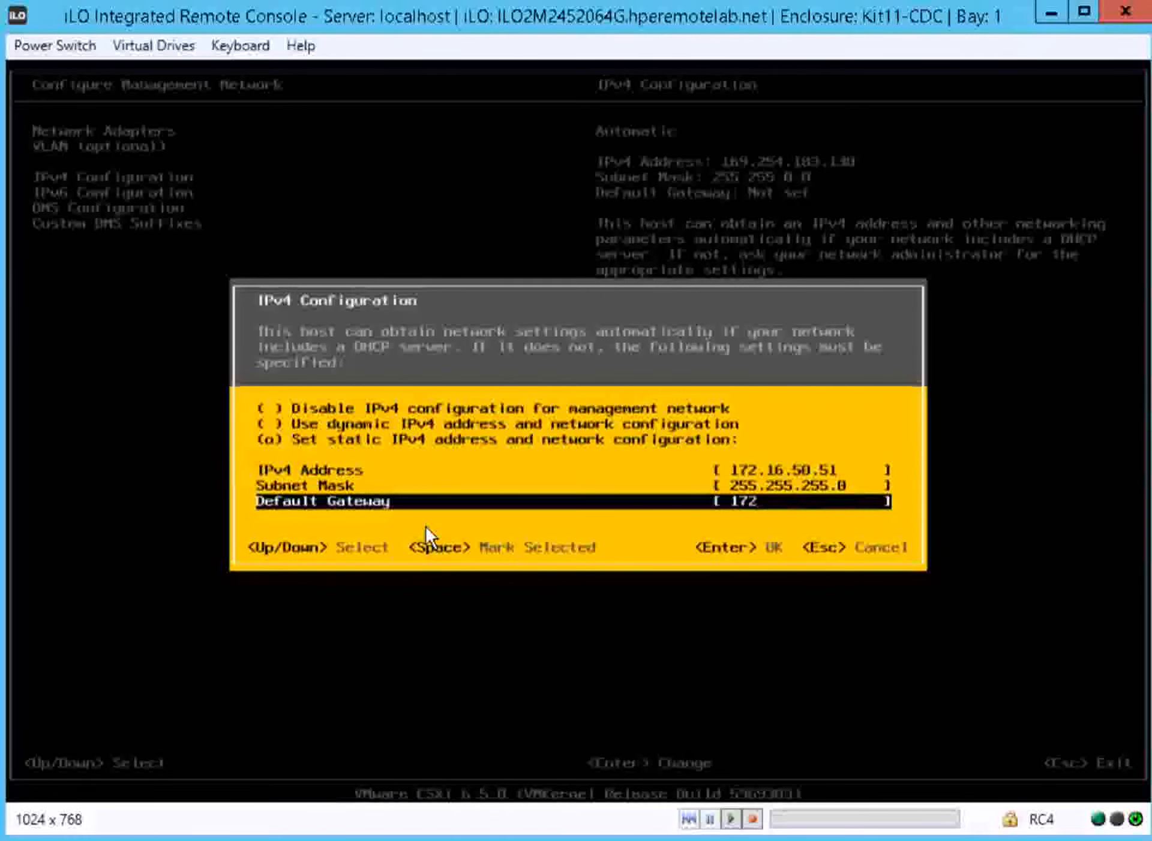
type(".16.50.1")
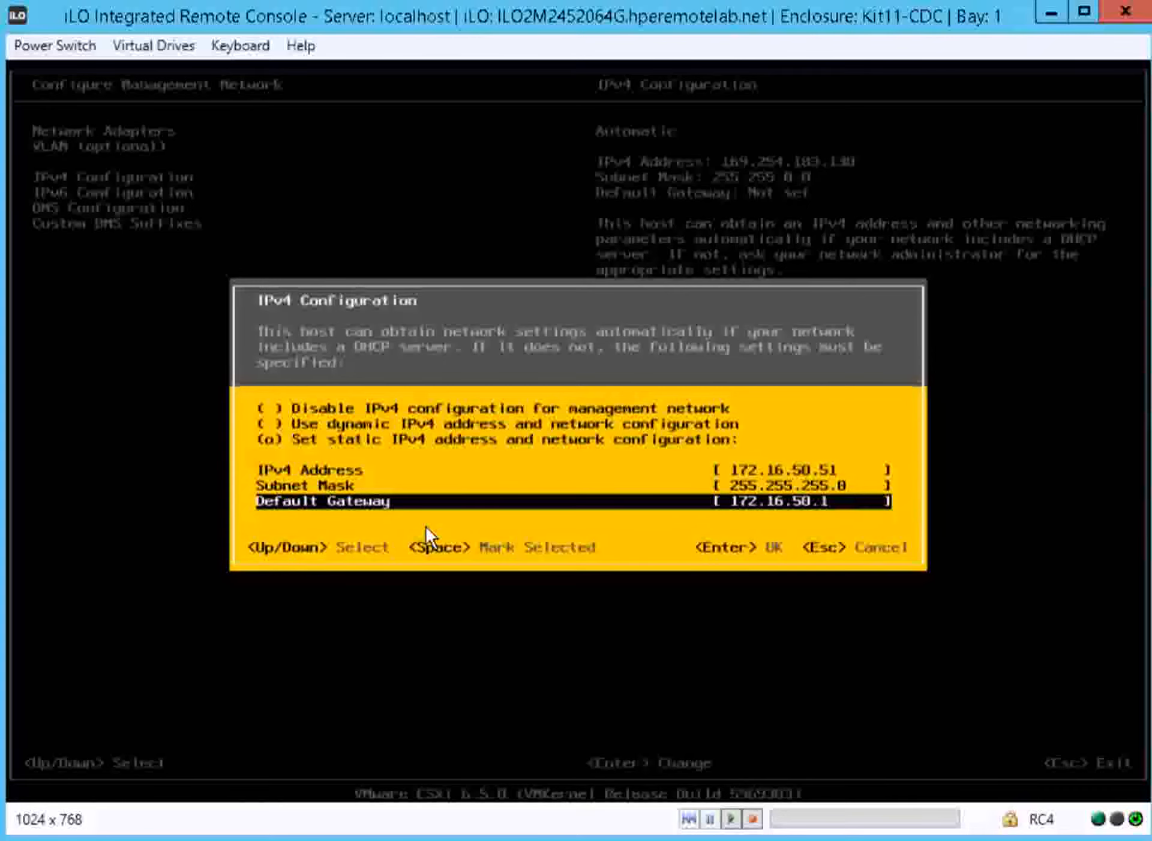
key("Return")
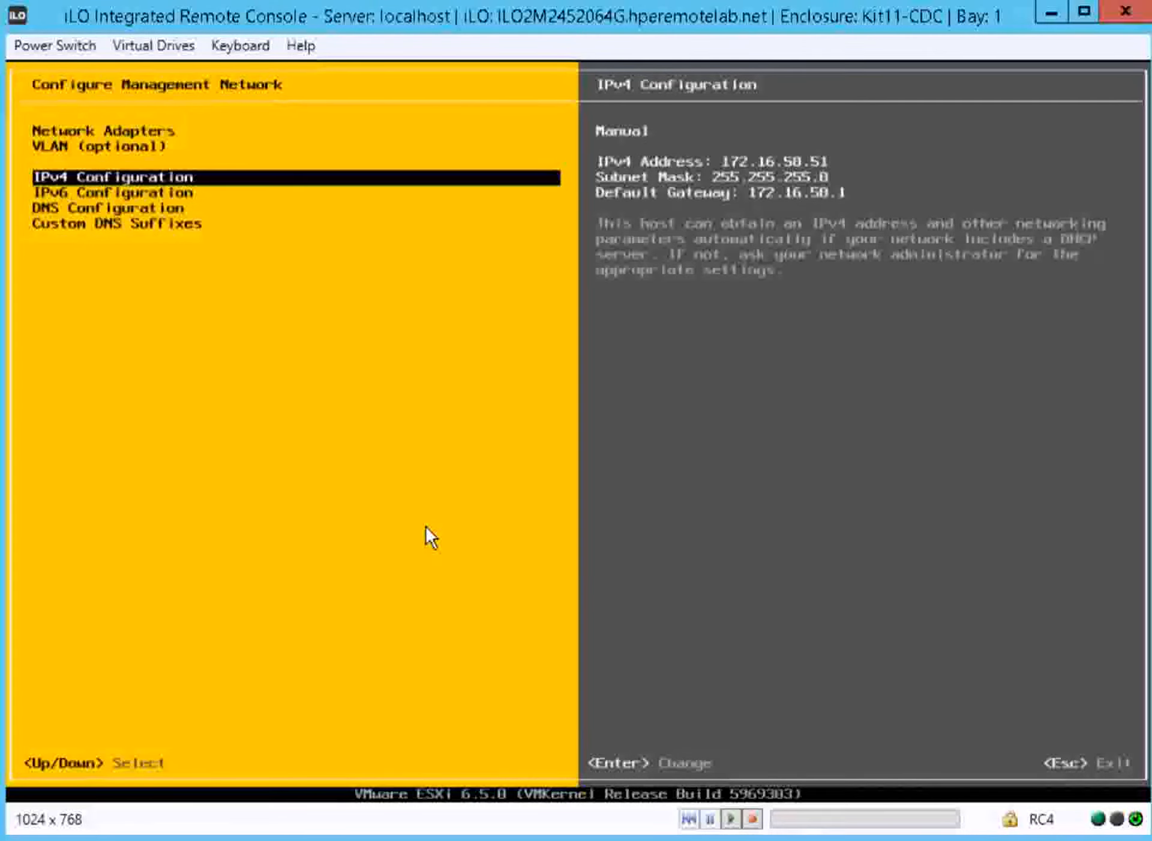
Apply the management network changes with a network restart and log out of system customization
key("Escape")
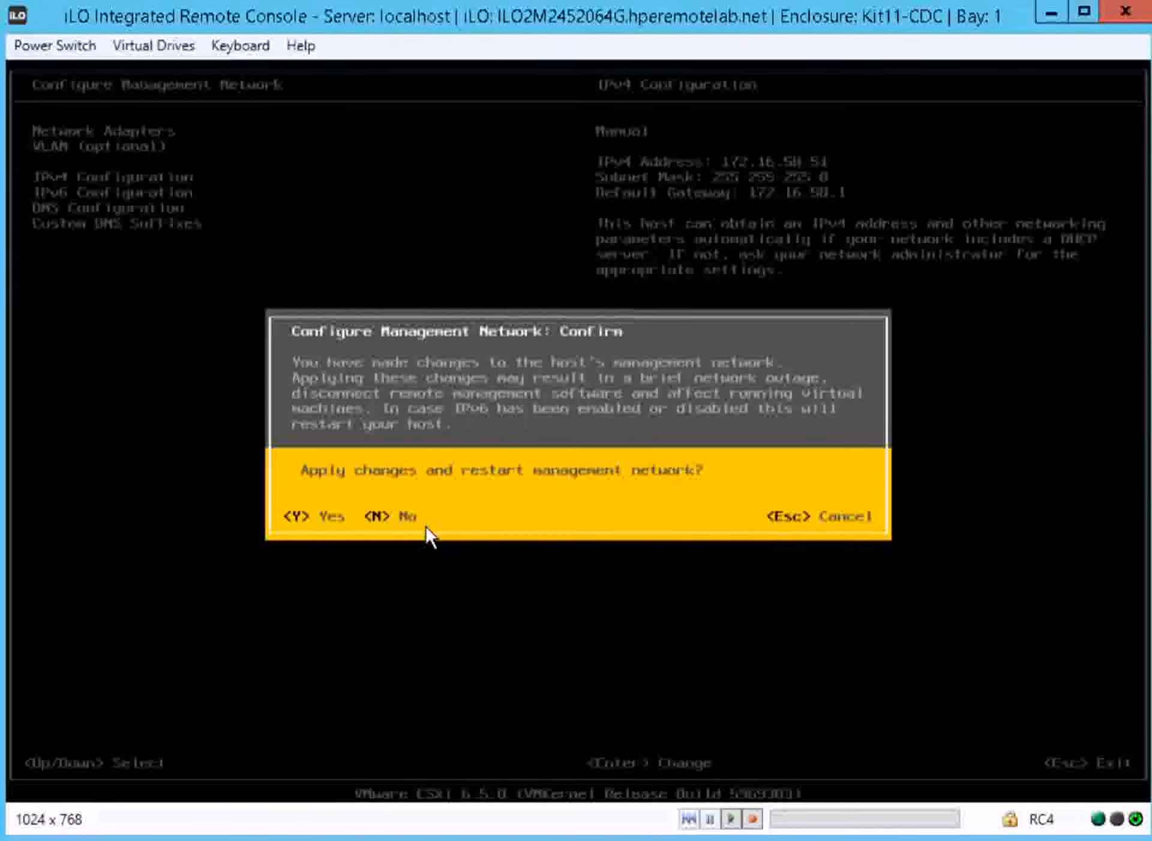
key("Escape")
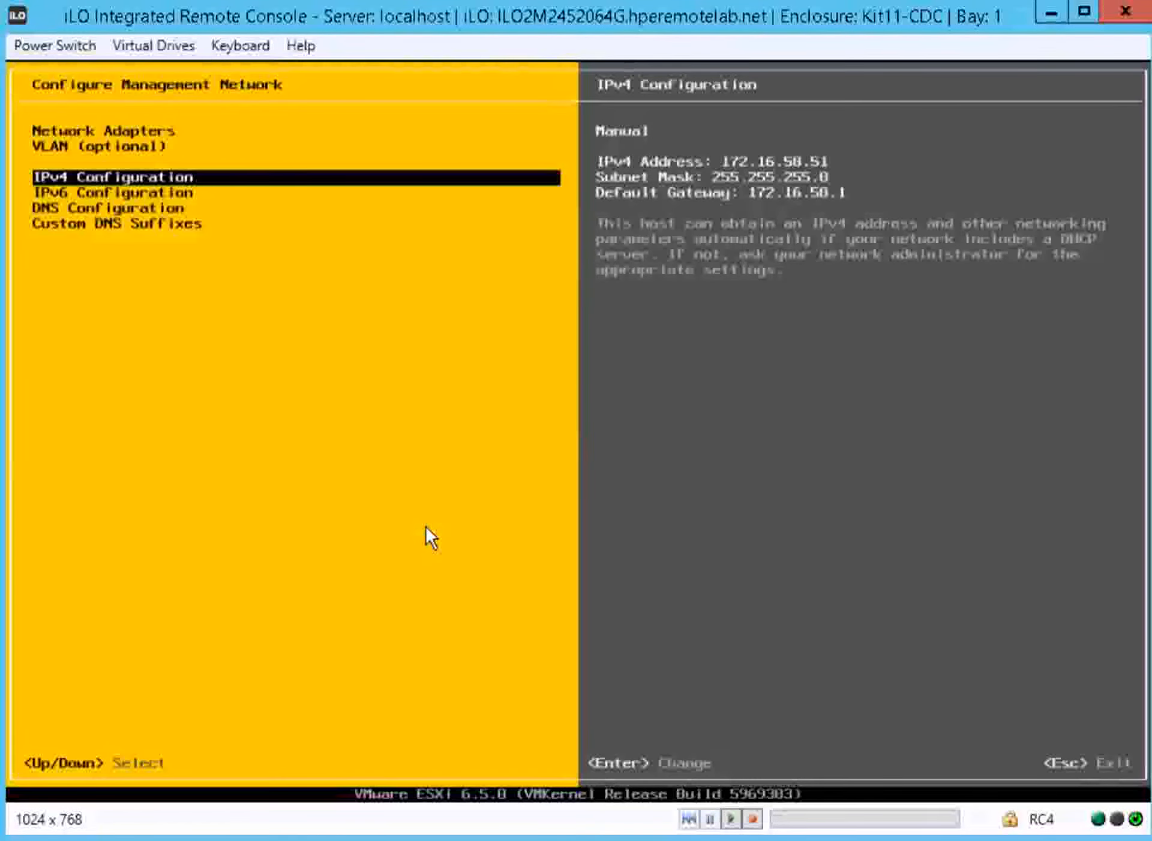
key("Escape")
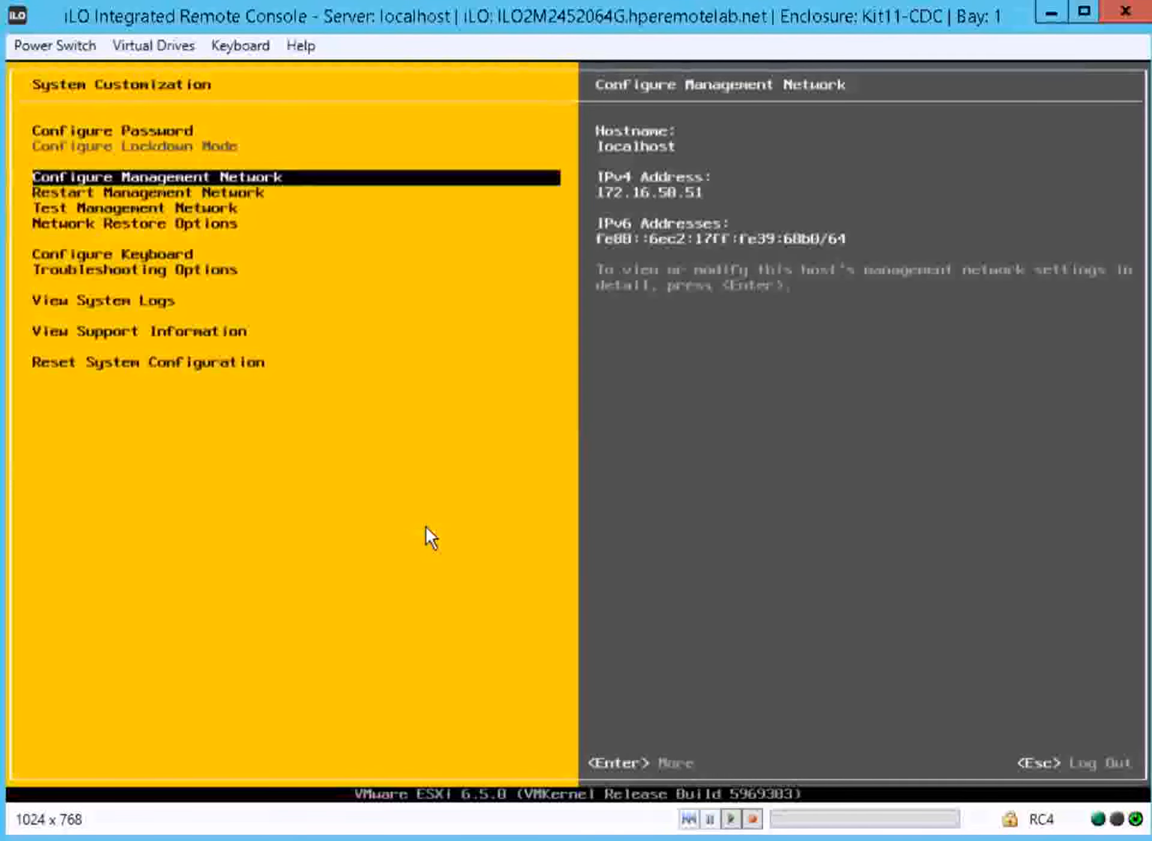
key("Up")
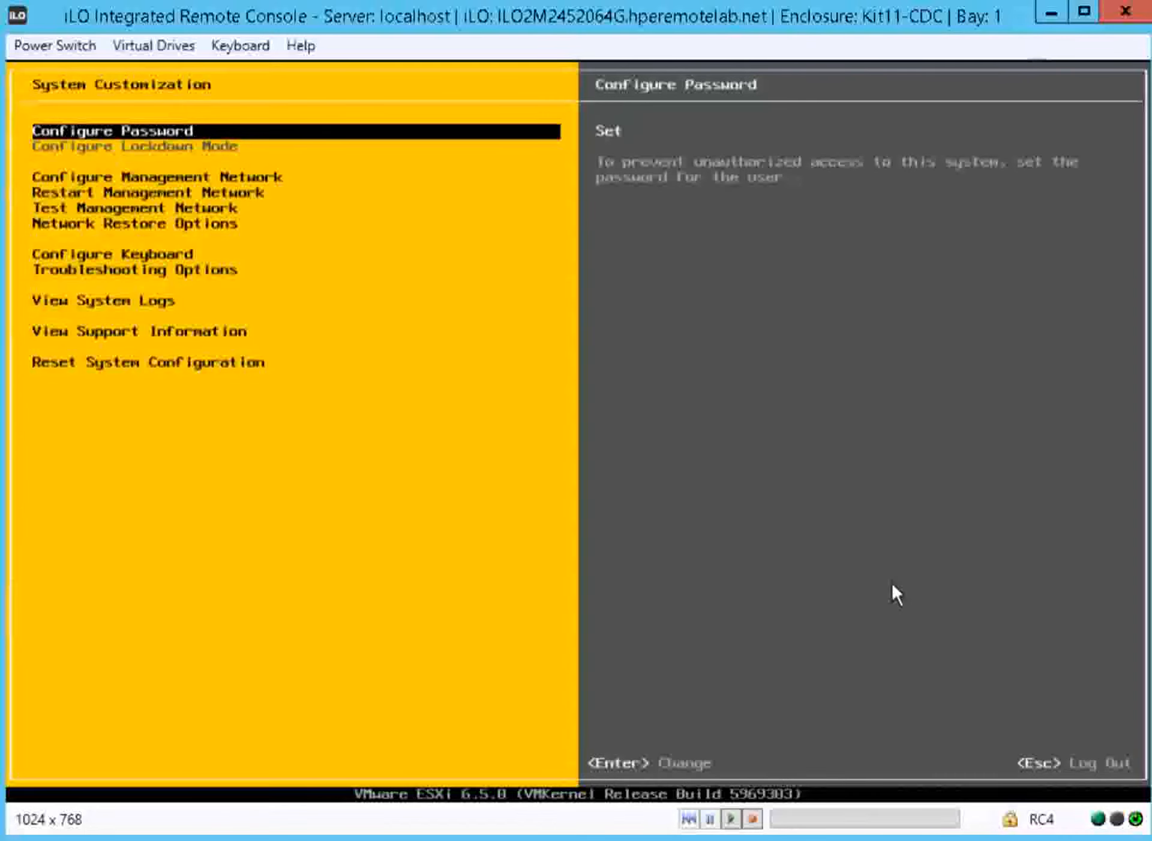
key("Escape")
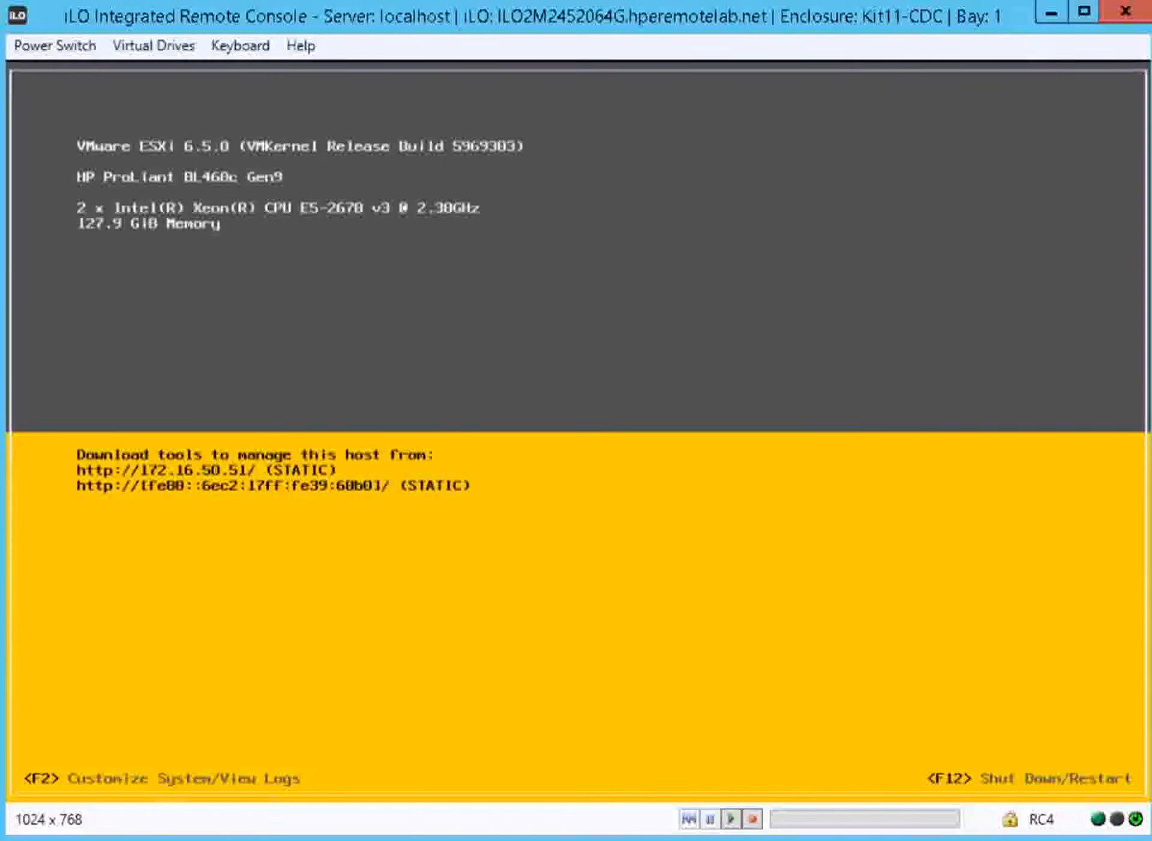
left_click(309, 1)
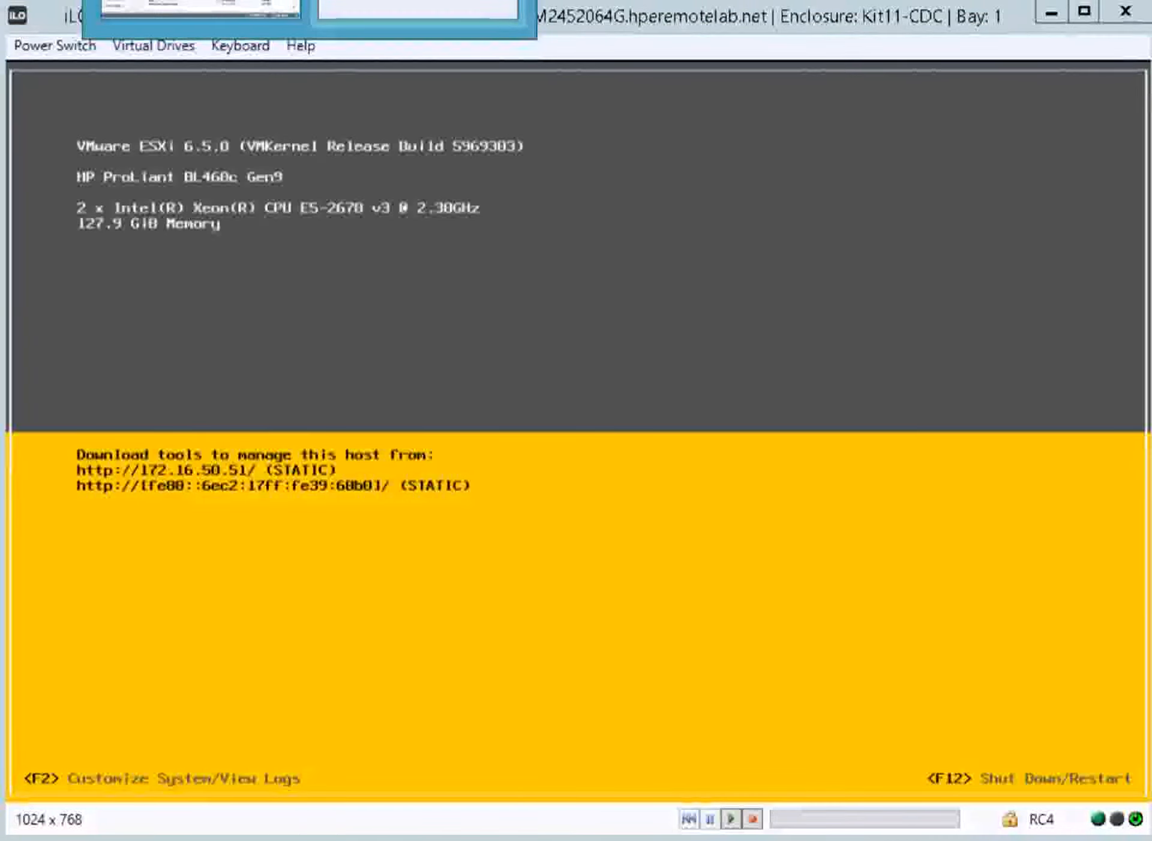
left_click(418, 7)
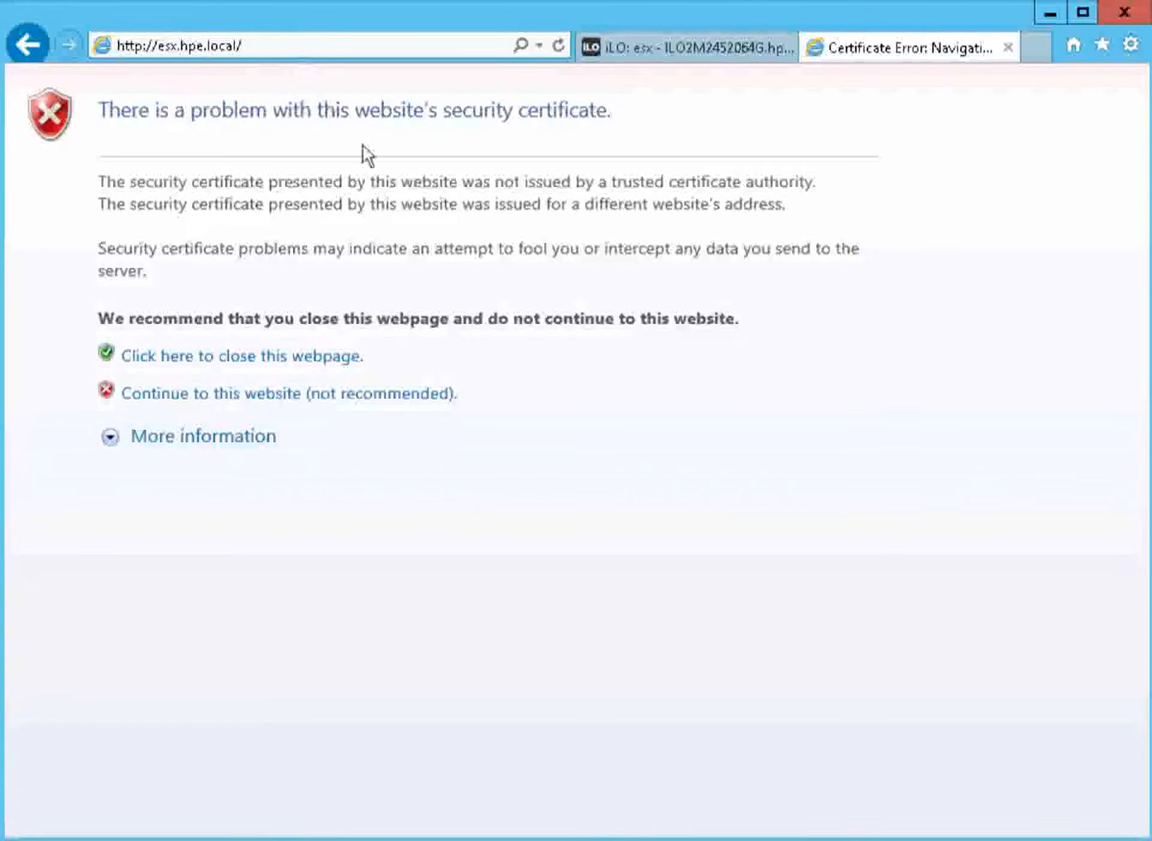
left_click(423, 398)
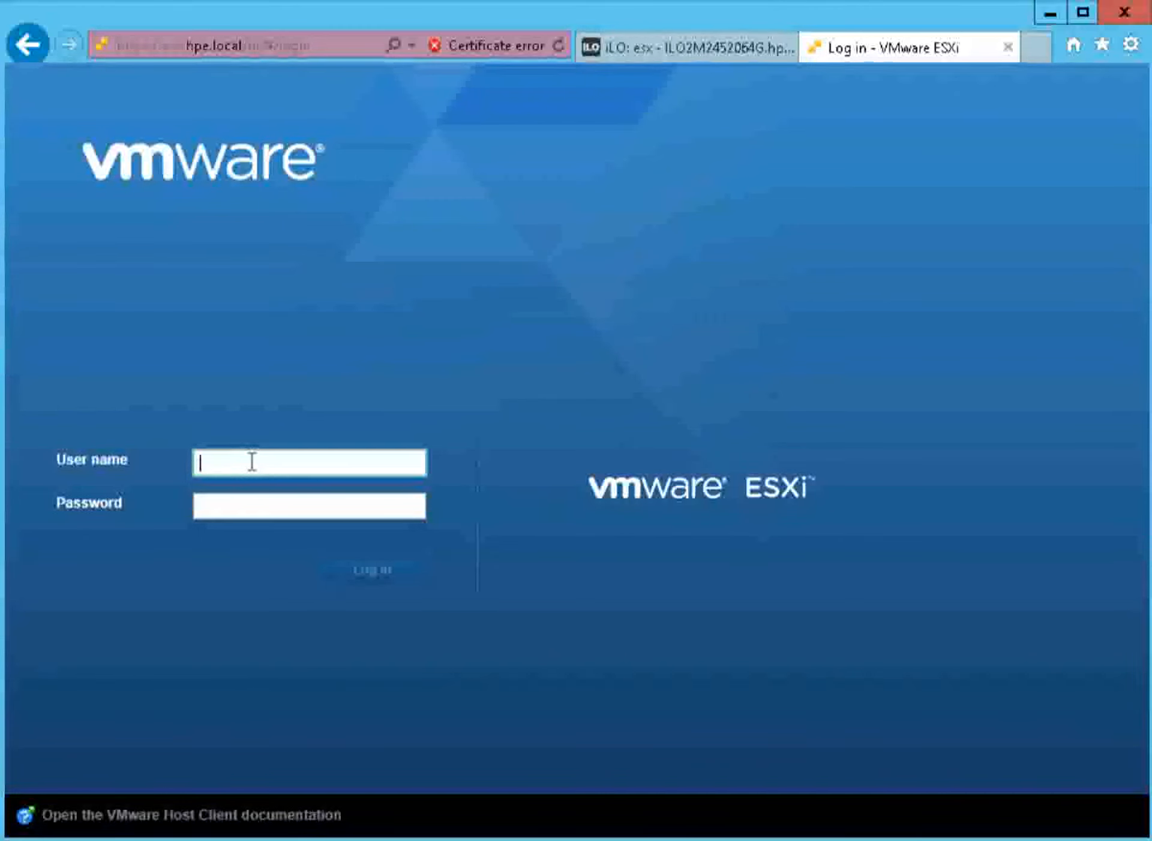
Log in to the VMware ESXi host client as root with the account password and accept the Customer Experience Improvement Program option
type("root")
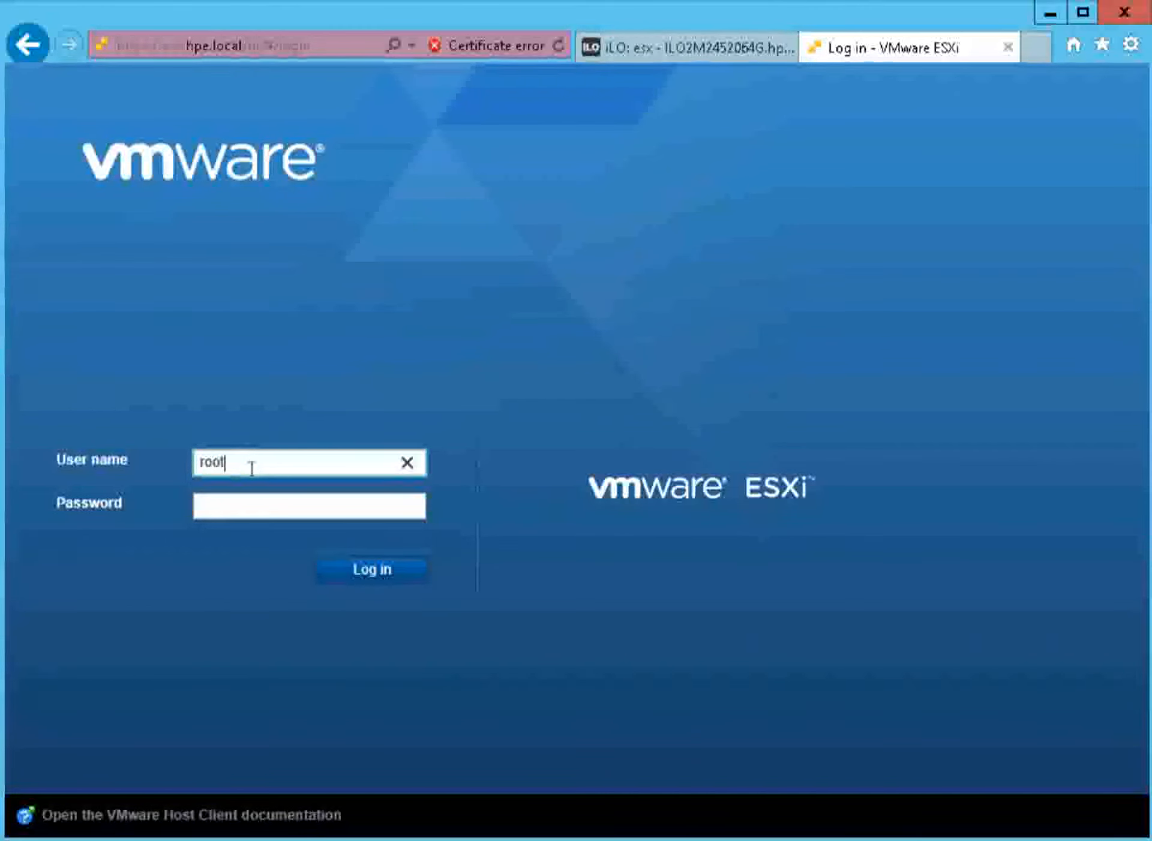
left_click(236, 504)
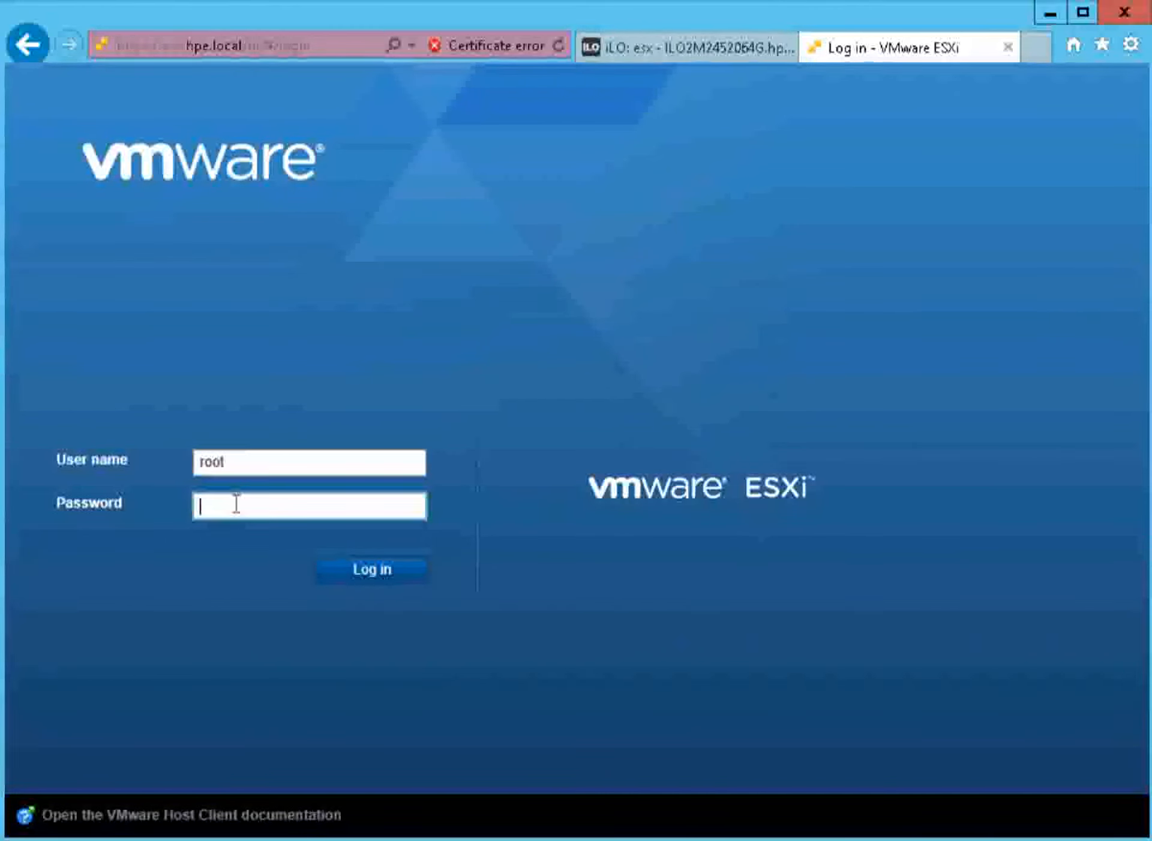
type("*********")
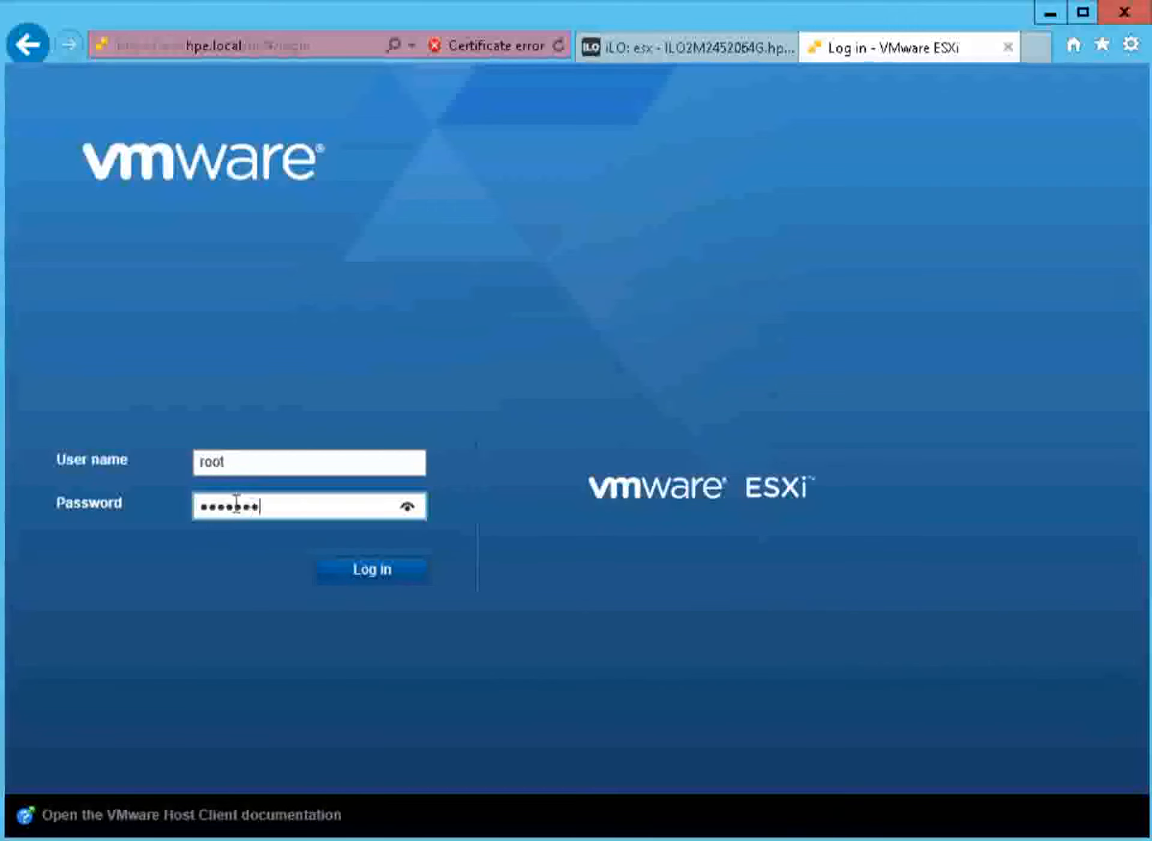
key("Return")
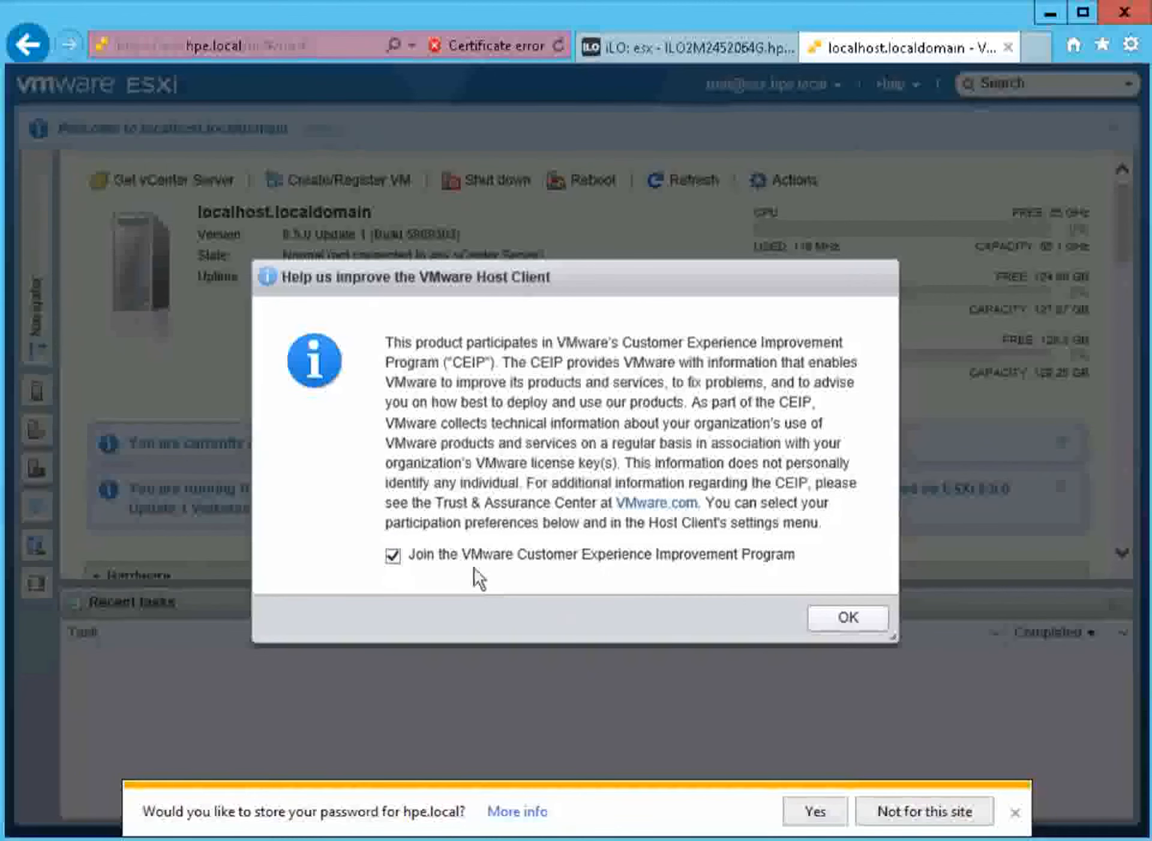
left_click(833, 627)
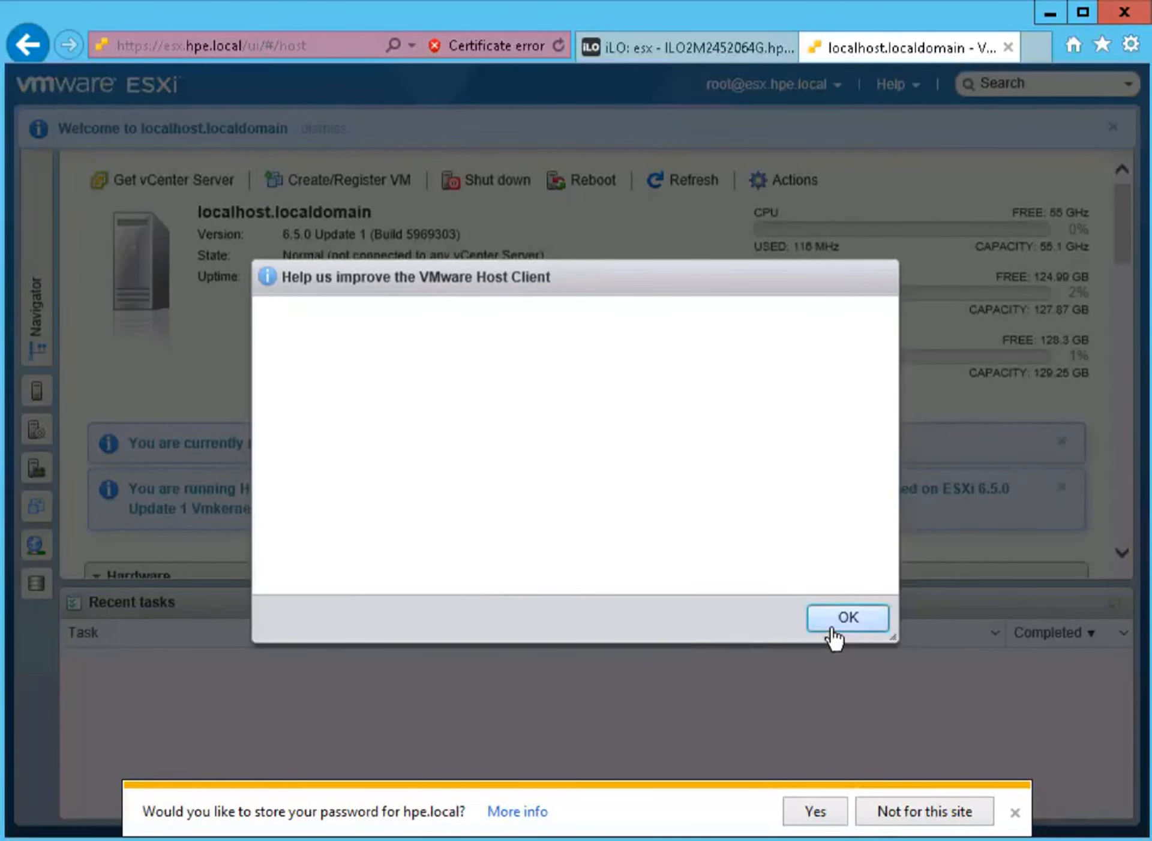